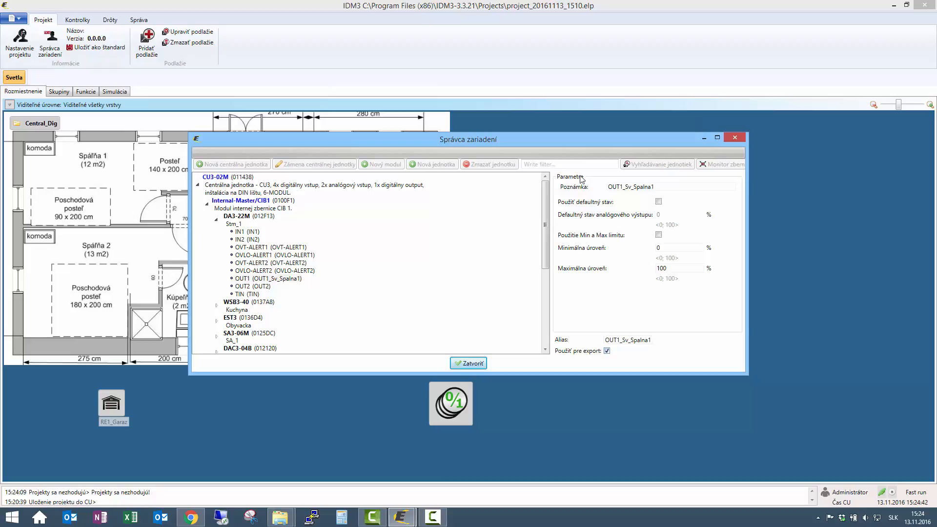
Set the note of the DA3-22M unit's OUT2 output to OUT2_Sv_Spalna2
click(251, 287)
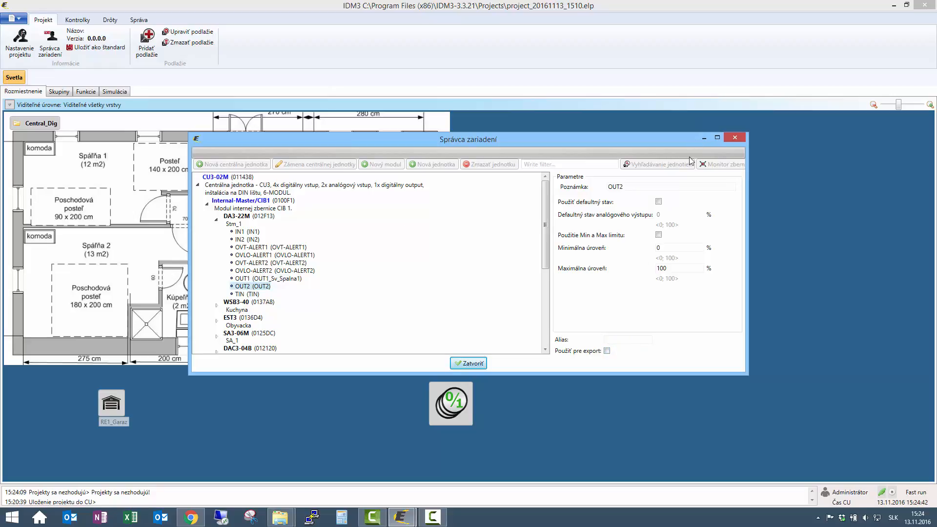
click(671, 186)
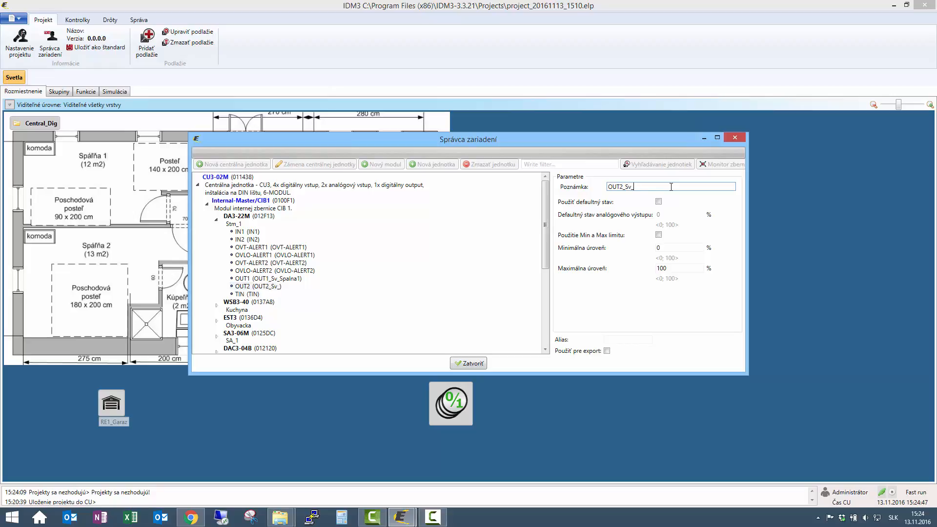
text(_Sv_Spalna2)
Copy OUT2's note into its alias as OUT2_Sv_Spalna2 and enable the output for export
drag(662, 188, 558, 195)
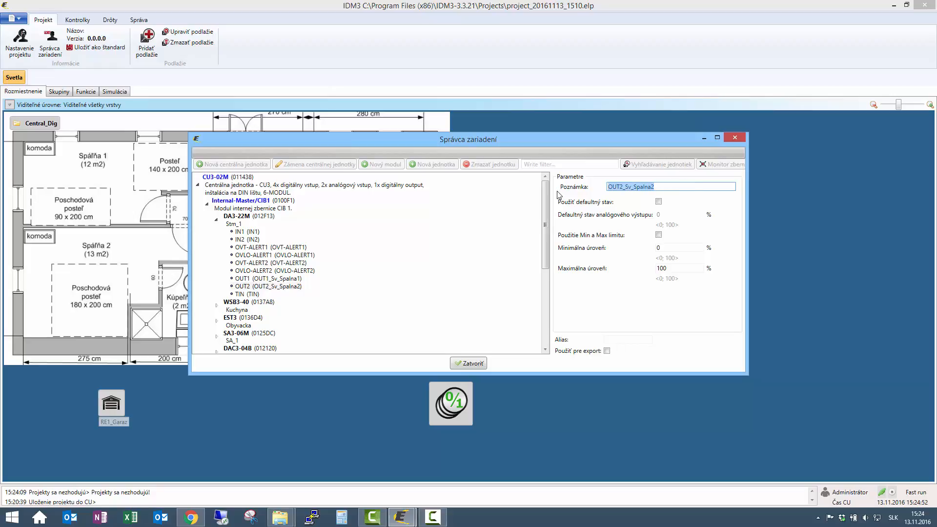
key(ctrl+c)
click(622, 339)
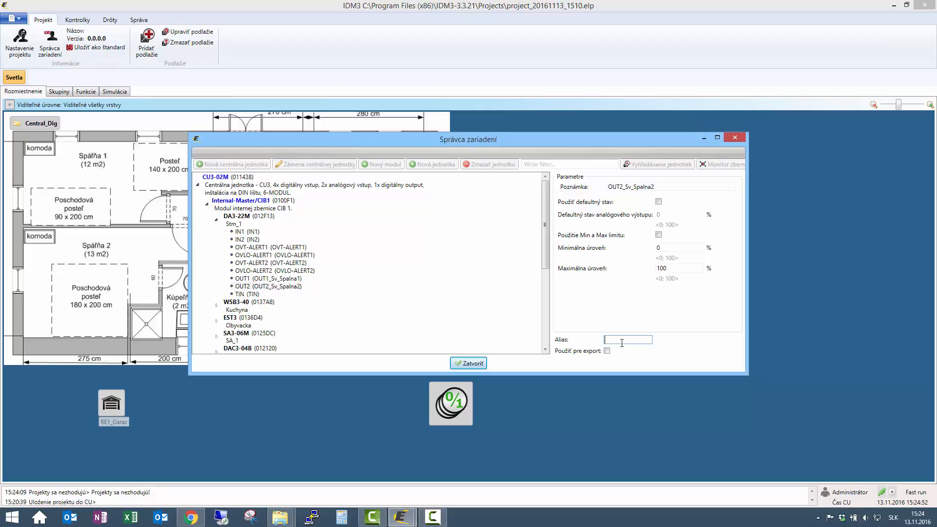
key(ctrl+v)
click(607, 351)
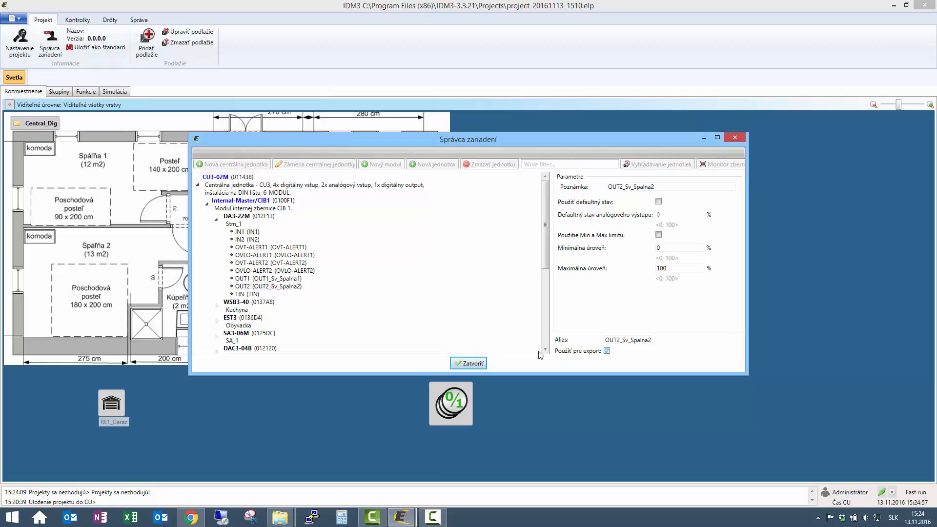
Set OUT1_Sv_Spalna1's minimum level to 30 % and maximum level to 80 %, and close the device manager
click(295, 279)
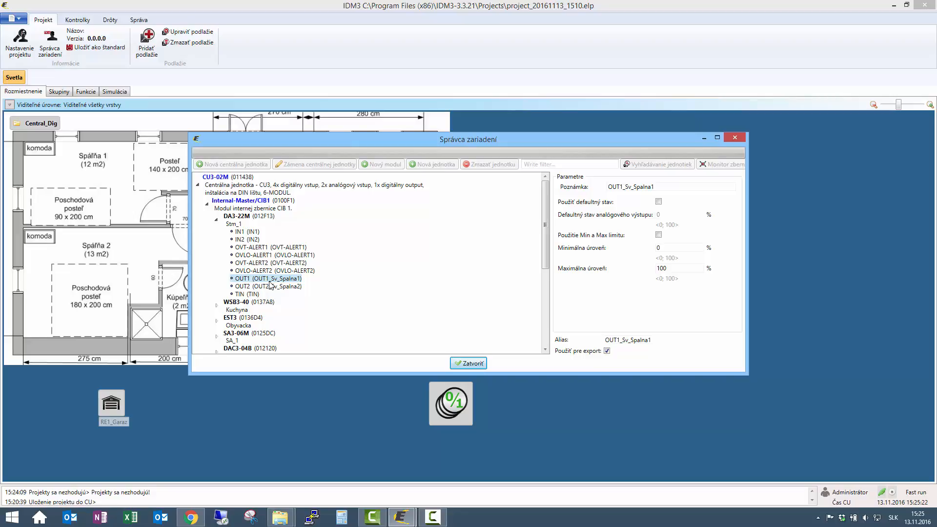
click(677, 248)
key(BackSpace)
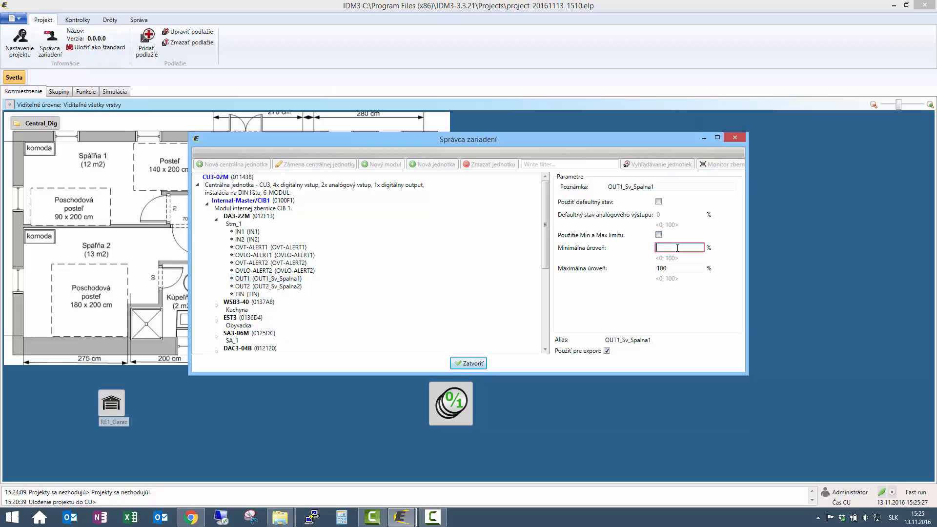
text(30)
click(679, 268)
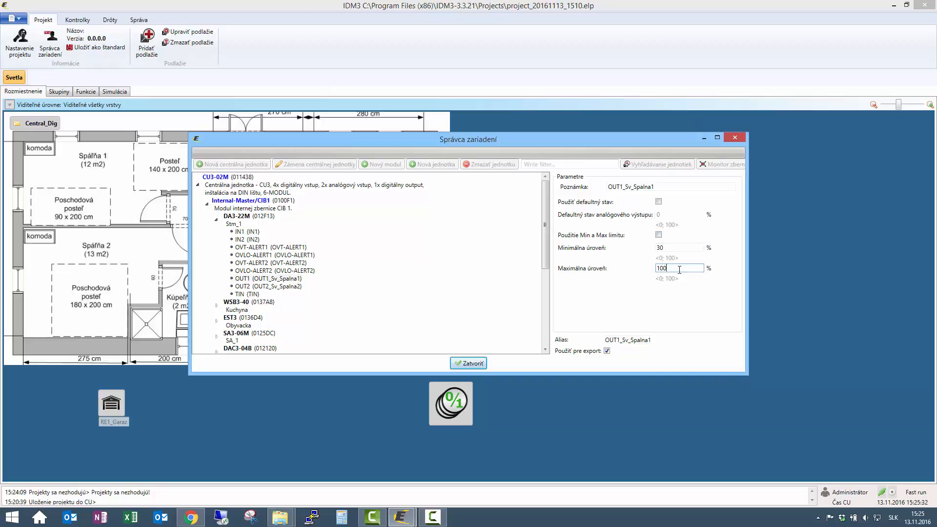
key(BackSpace)
key(BackSpace)
key(BackSpace)
text(80)
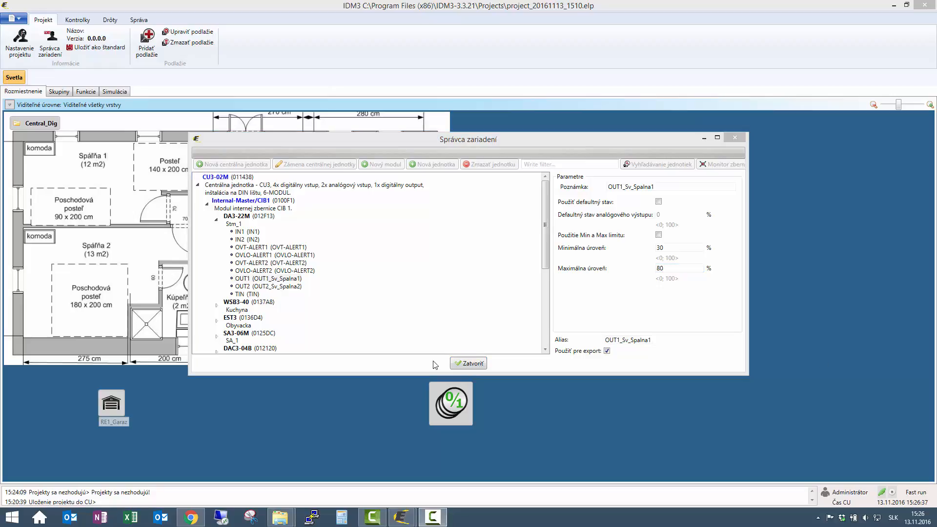
click(472, 363)
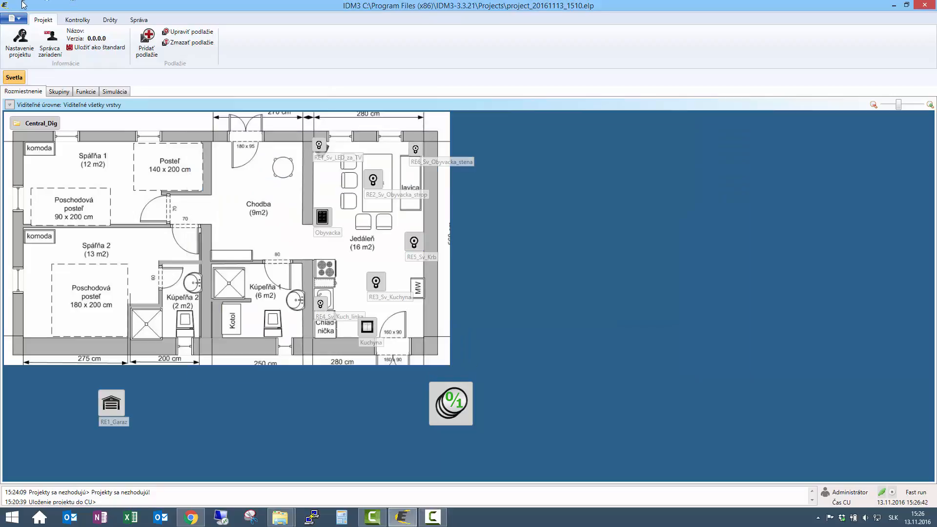
Place one Dim light in bedroom Spálňa 1 and another in Spálňa 2 on the floor plan
click(77, 22)
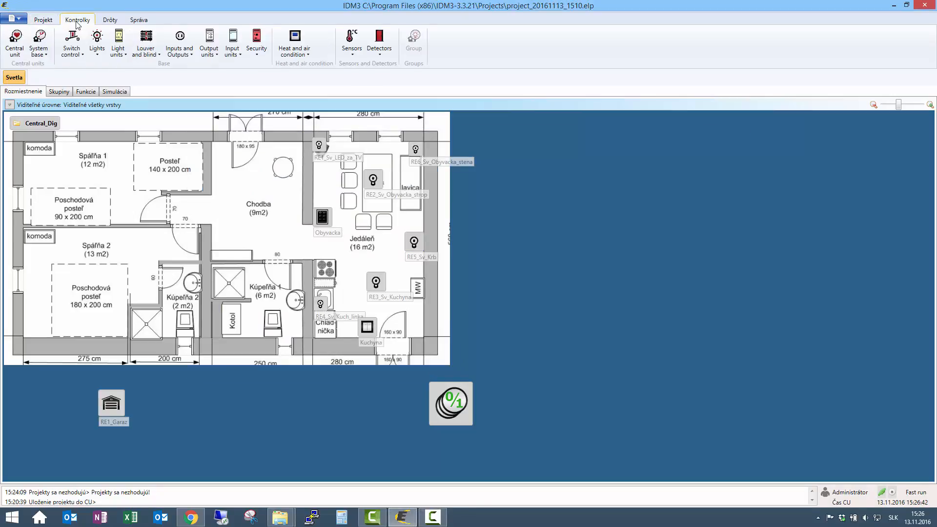
click(97, 44)
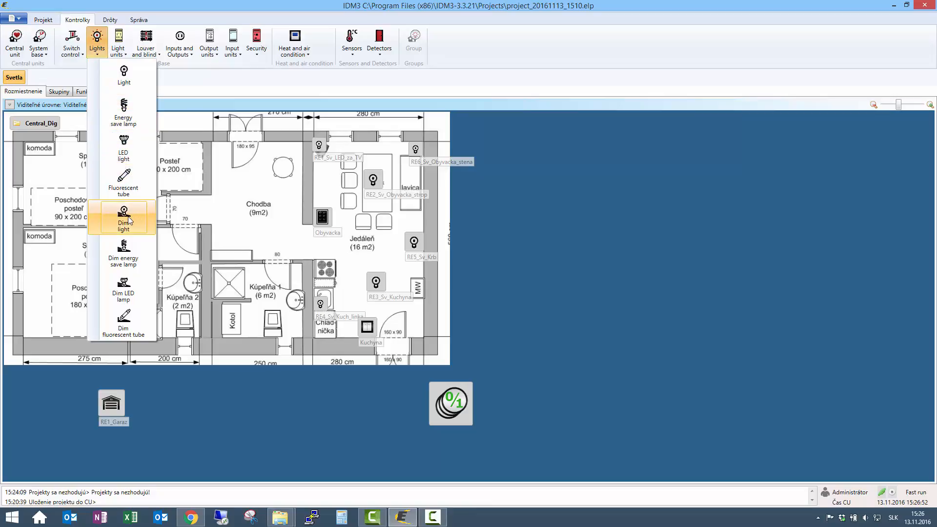
drag(125, 223, 89, 174)
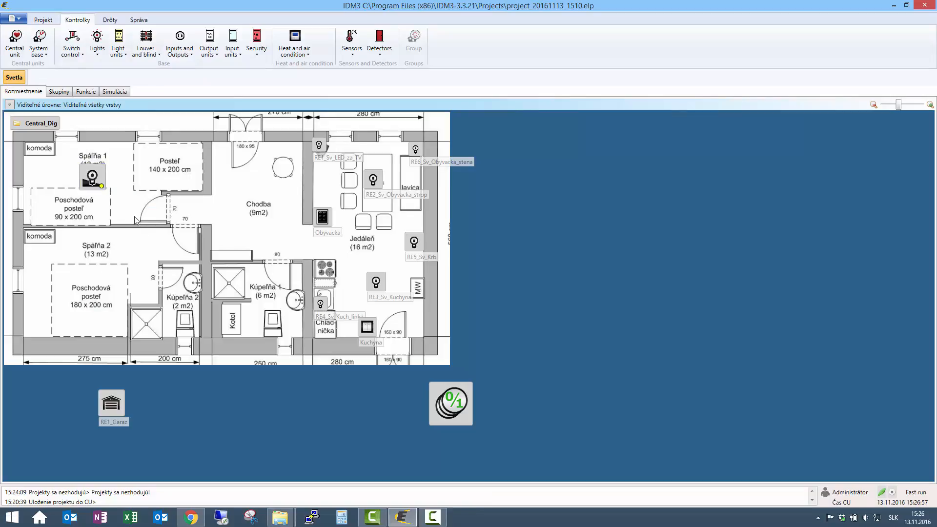
click(94, 185)
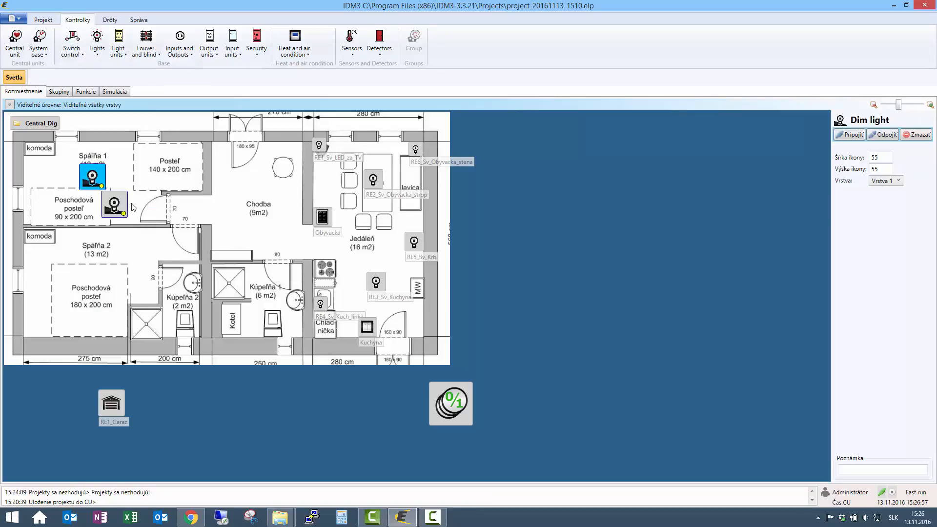
drag(94, 186, 87, 295)
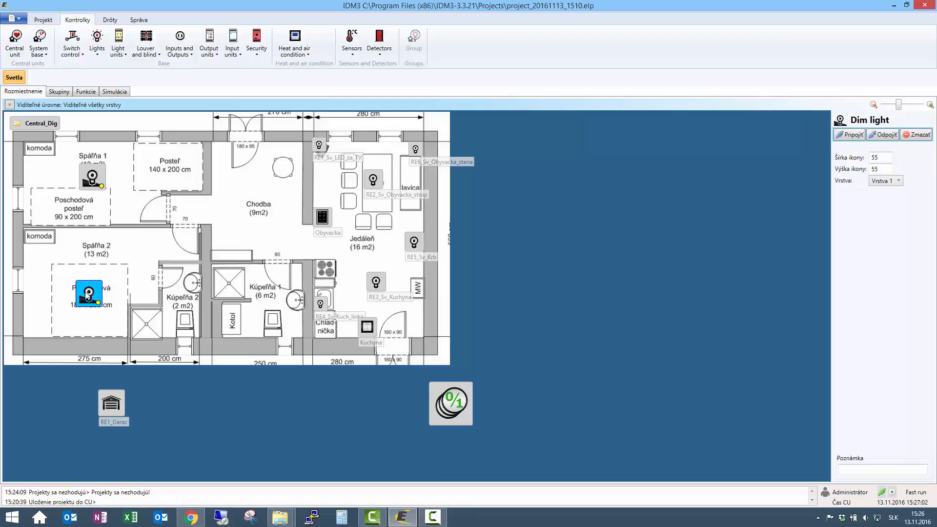
Connect the Dim light in Spálňa 1 to output OUT1 (OUT1_Sv_Spalna1) of the DA3-22M
click(94, 179)
double_click(94, 178)
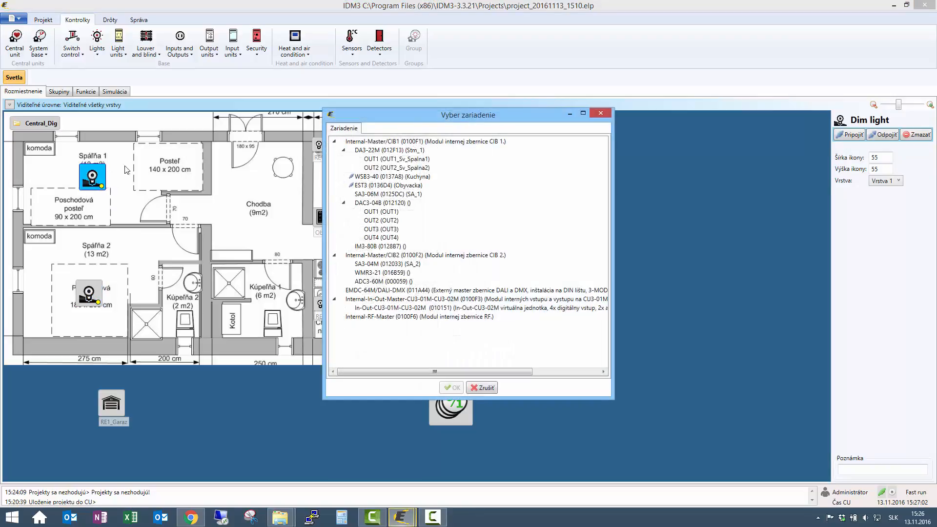
click(385, 160)
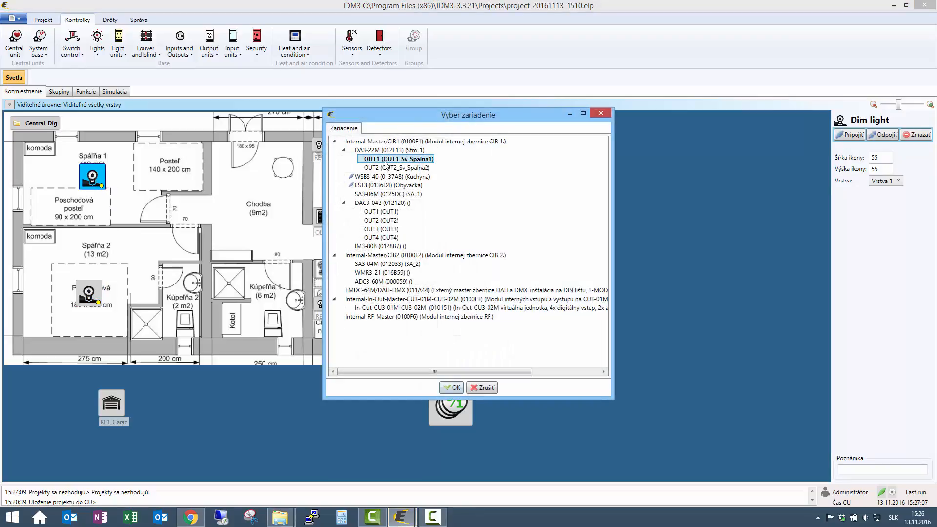
click(452, 388)
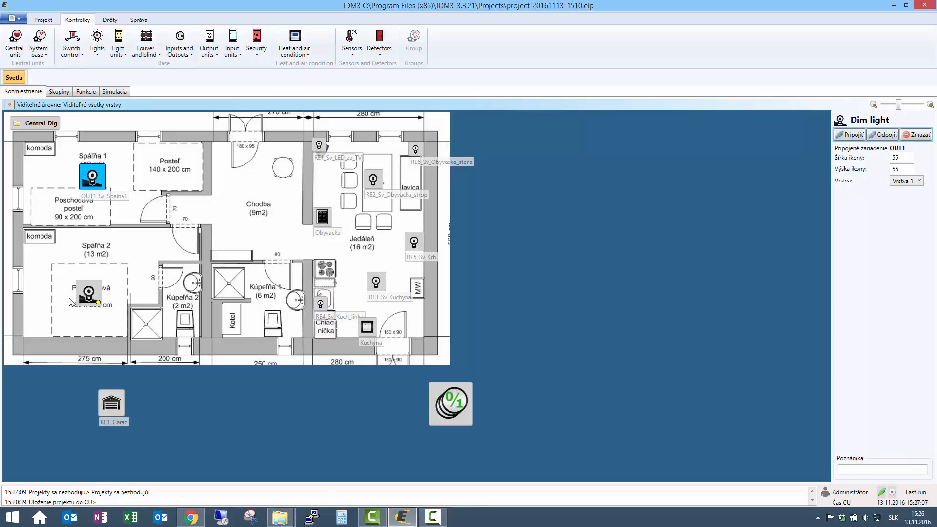
Connect the Dim light in Spálňa 2 to output OUT2 (OUT2_Sv_Spalna2) of the DA3-22M
click(88, 296)
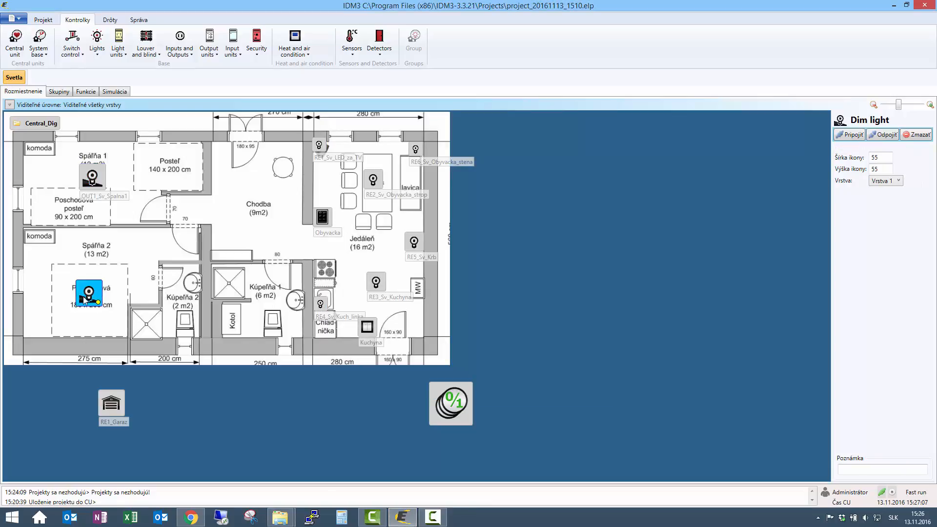
double_click(87, 299)
click(390, 169)
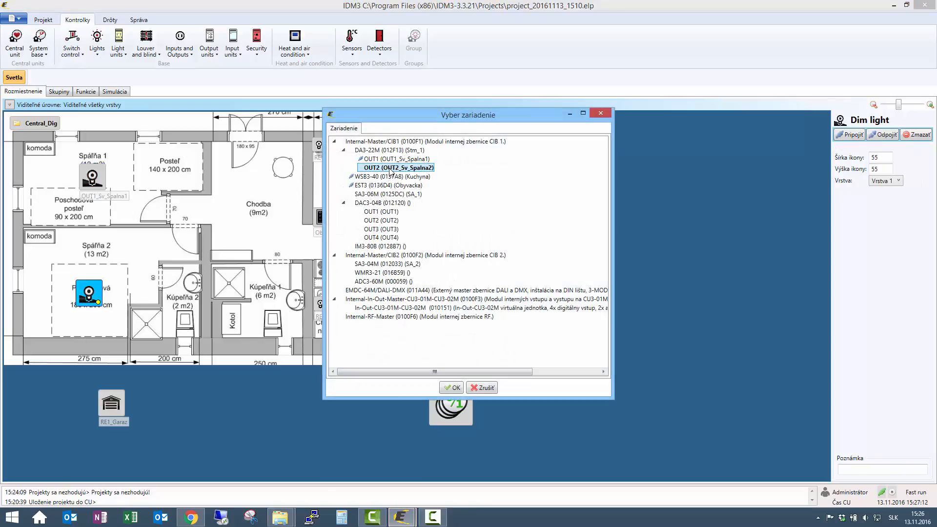
click(451, 387)
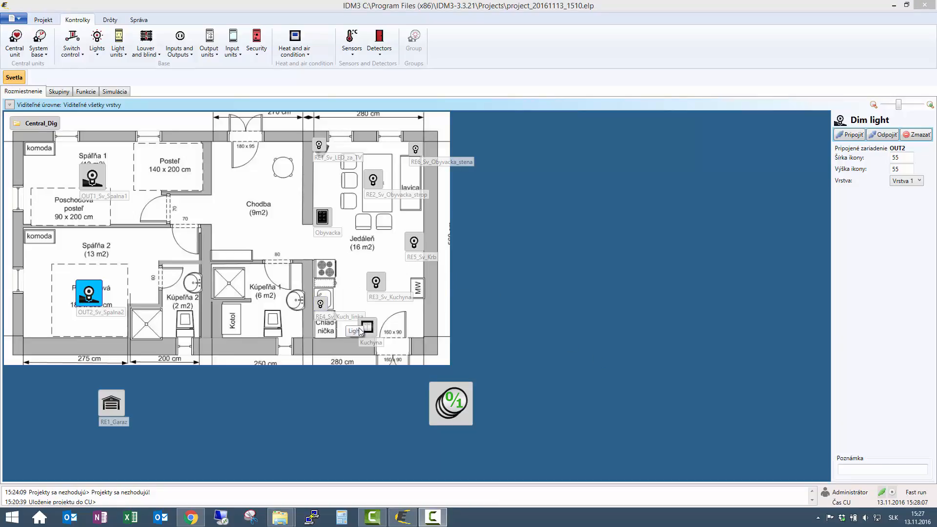
In the functions view, delete the Obyvacka panel's SW1 wire to RE2_Sv_Obyvacka_strop together with its function
click(322, 218)
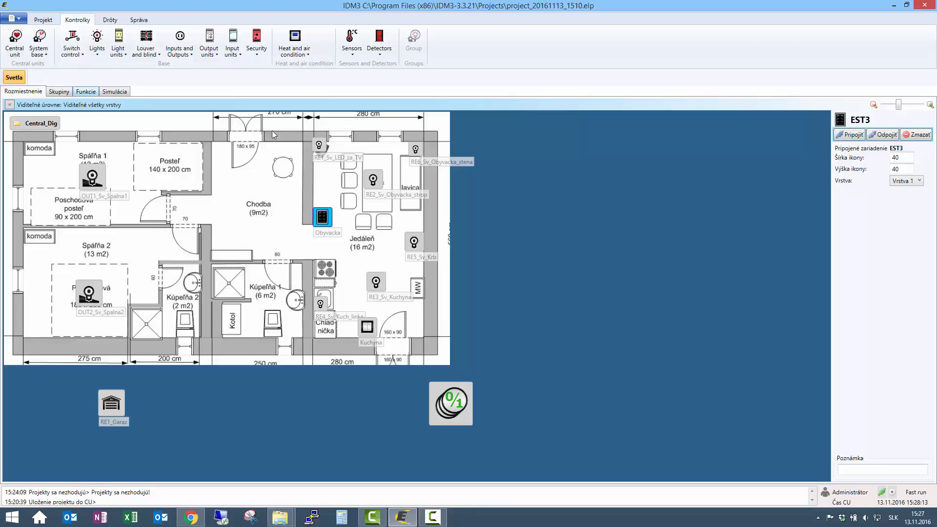
click(82, 92)
click(323, 216)
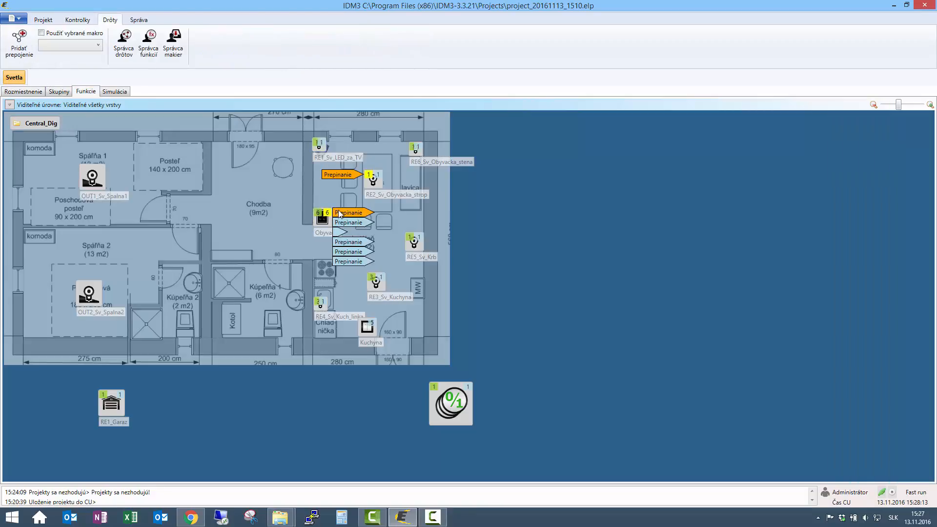
double_click(340, 213)
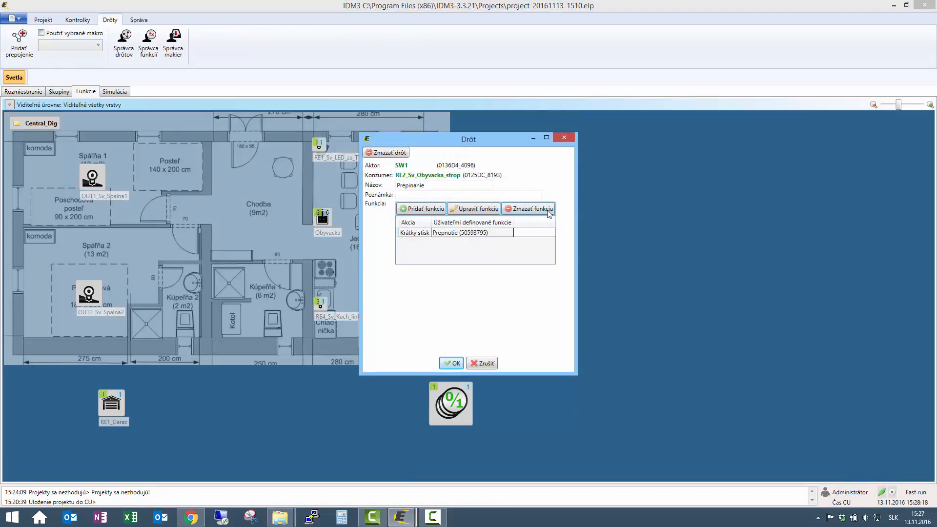
click(549, 213)
click(383, 152)
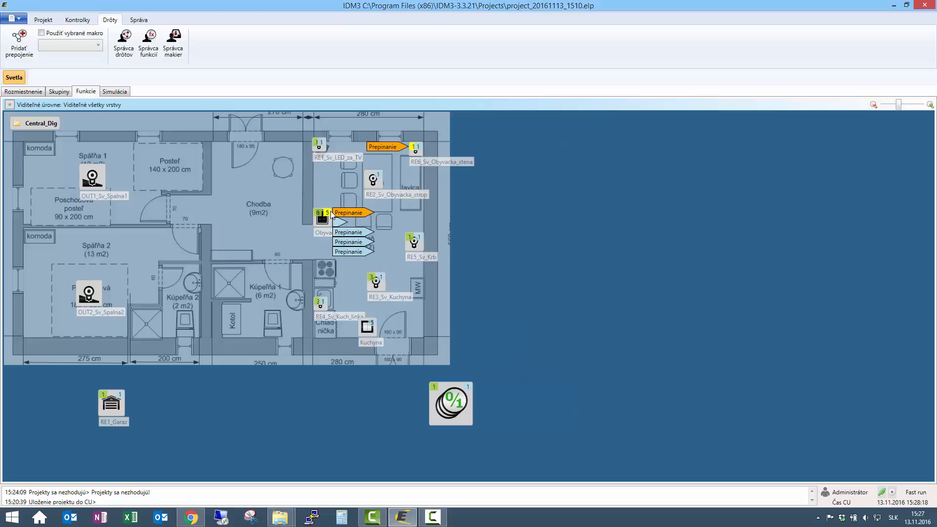
Delete the Obyvacka panel's SW2 wire to RE6_Sv_Obyvacka_stena and its SW3 wire to RE1_Sv_LED_za_TV
double_click(332, 213)
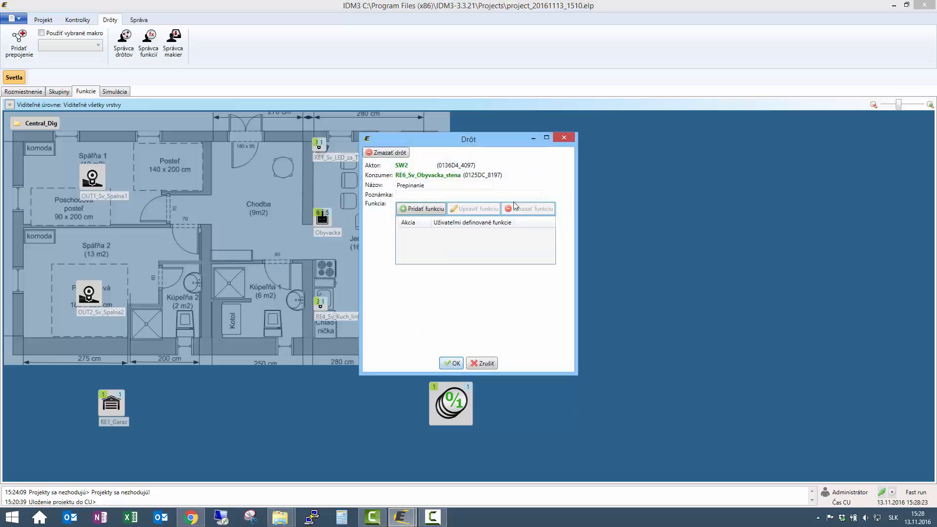
click(385, 152)
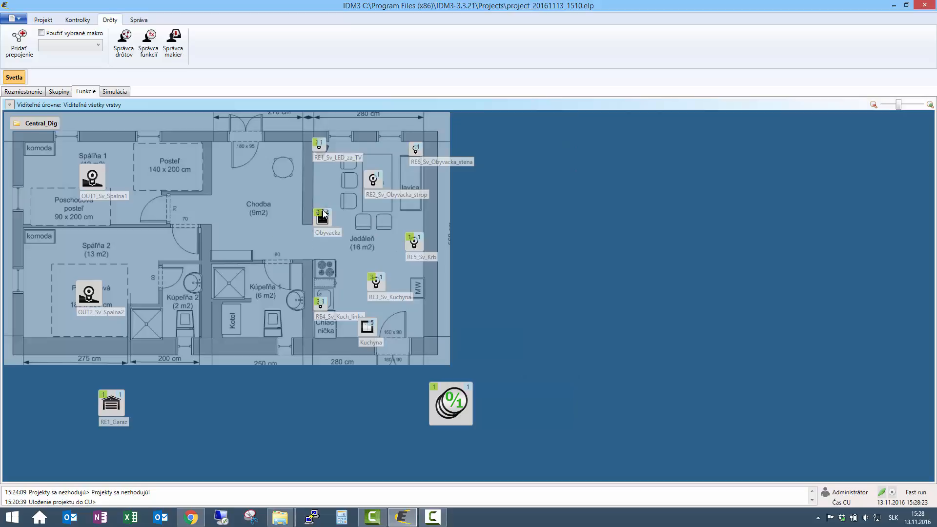
double_click(341, 217)
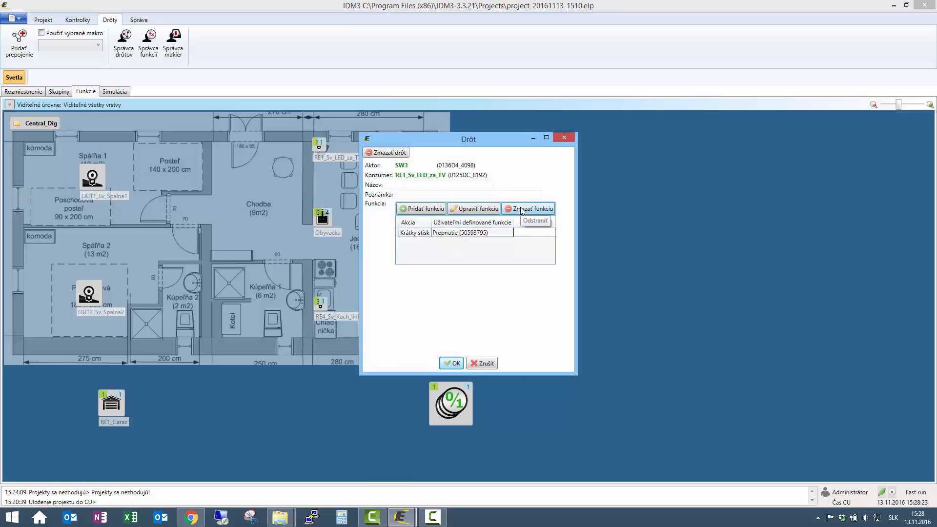
click(521, 211)
click(399, 154)
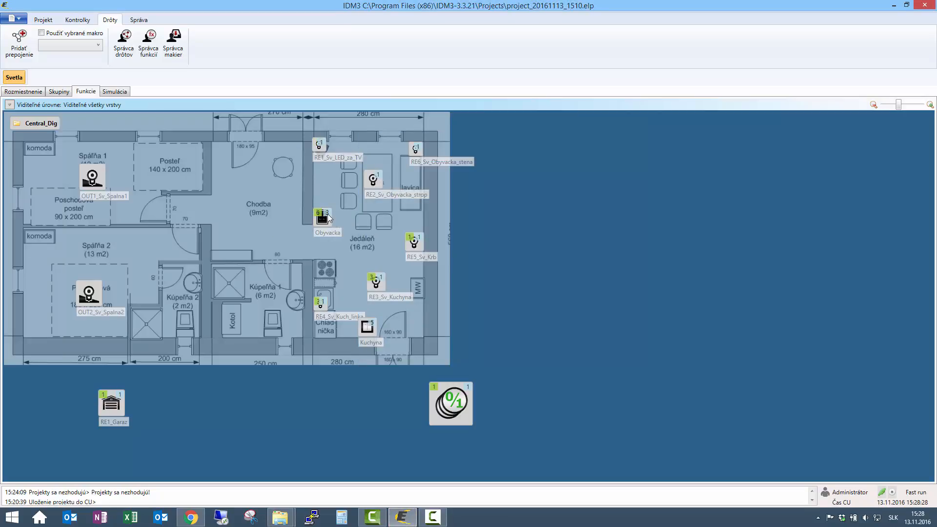
Delete the SW4 wire to RE3_Sv_Kuchyna and remove the function from the SW5 wire to RE4_Sv_Kuch_linka
double_click(329, 218)
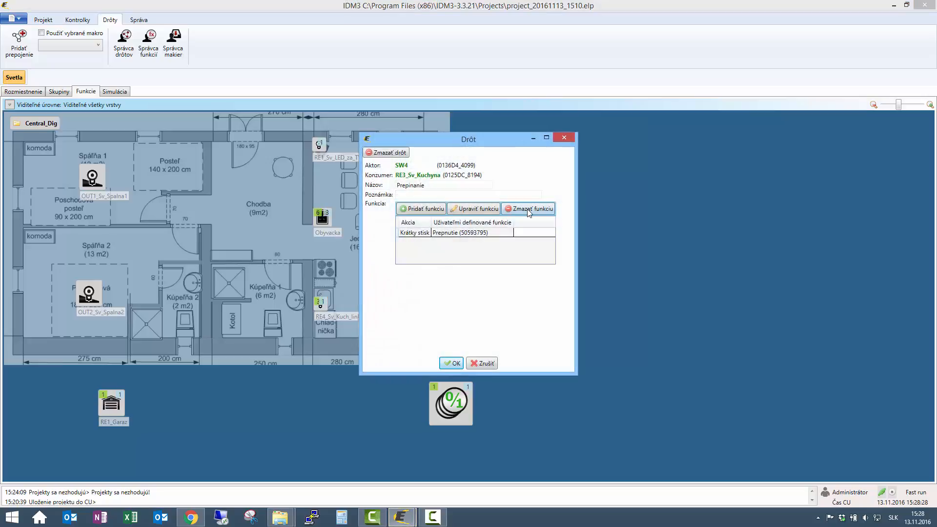
click(529, 210)
click(396, 153)
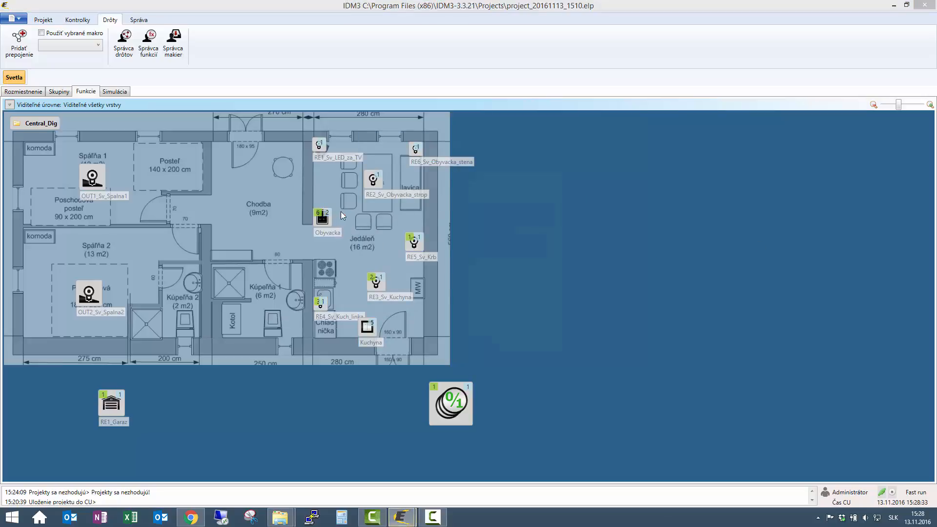
click(540, 209)
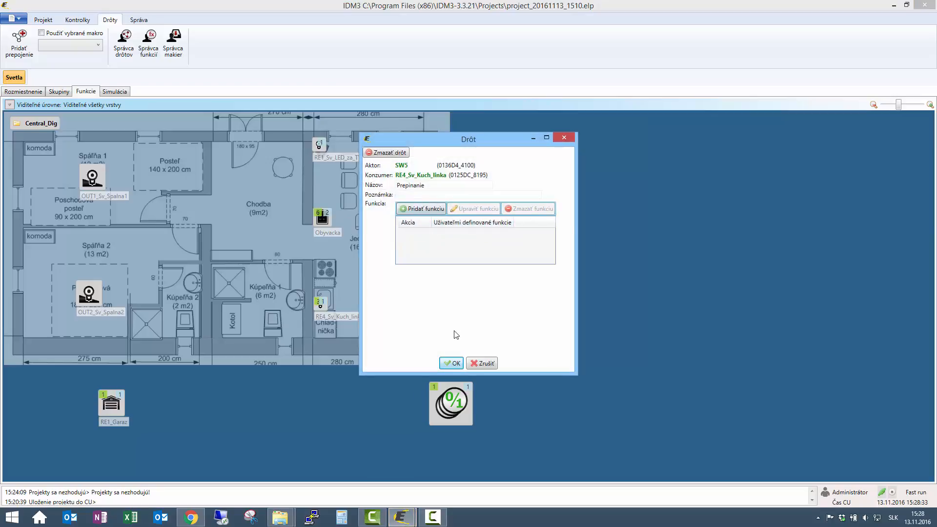
click(451, 363)
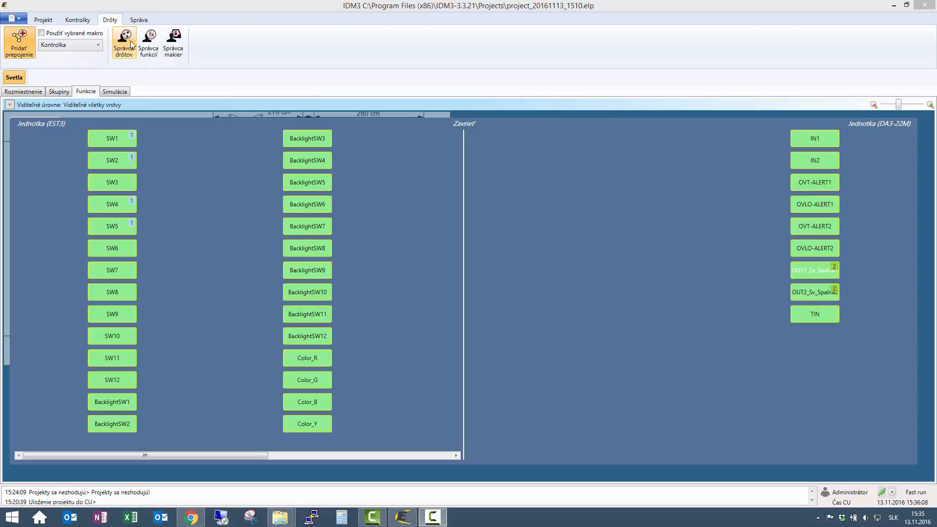
click(150, 45)
click(288, 146)
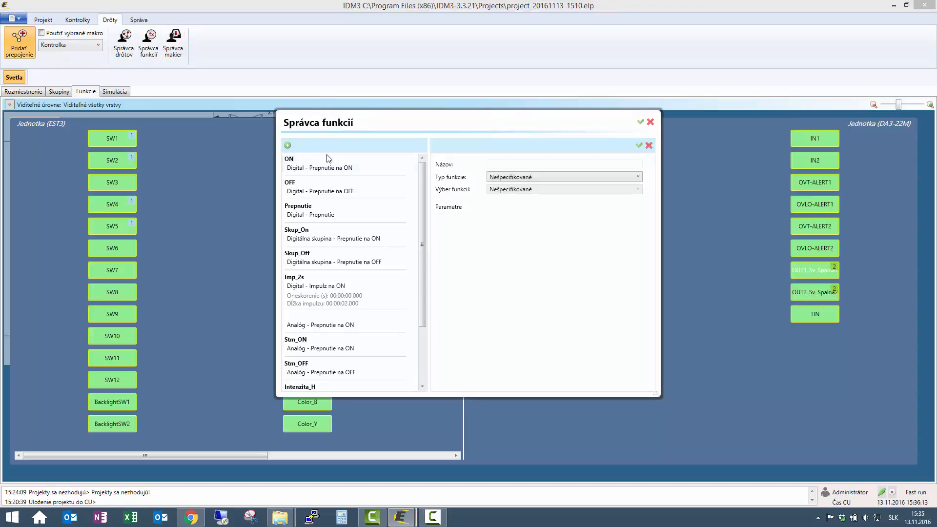
click(535, 178)
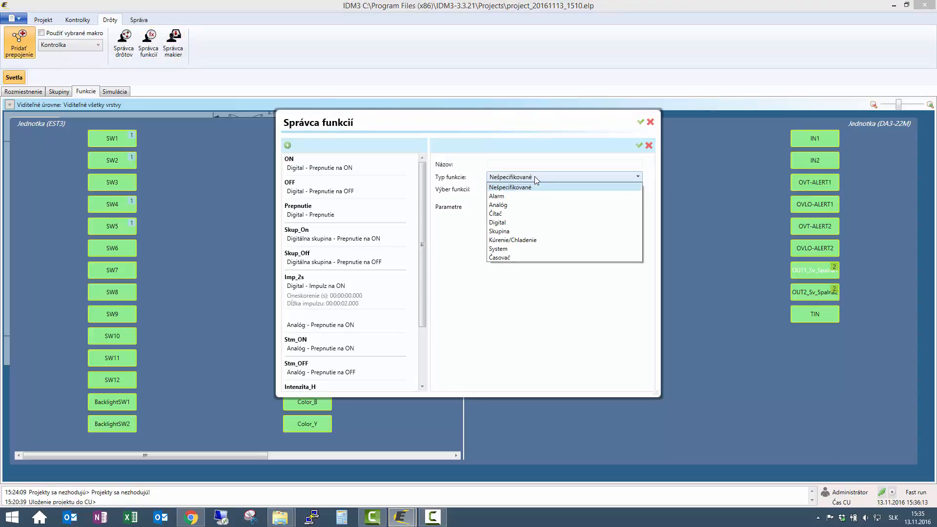
click(528, 207)
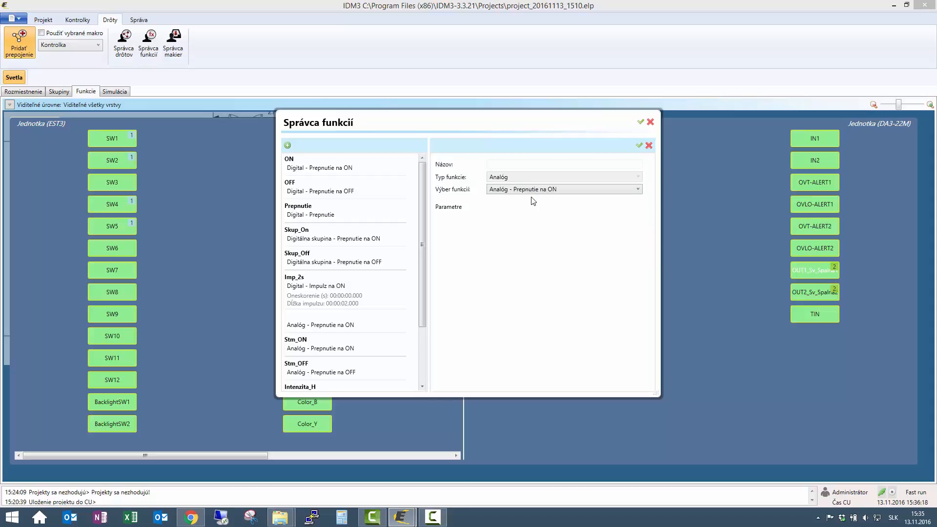
click(649, 146)
click(649, 119)
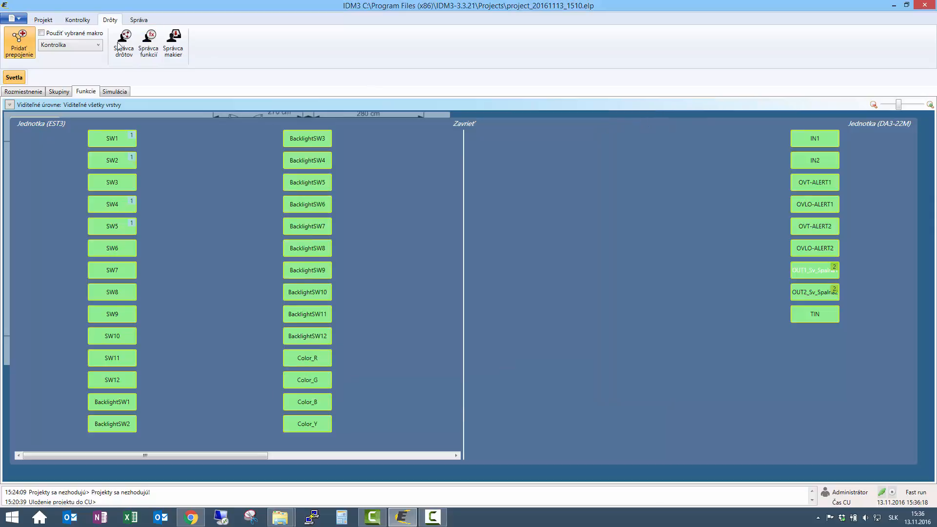
Add a new macro named Stm_Kontrolka and set its type to AnalogOUT
click(172, 51)
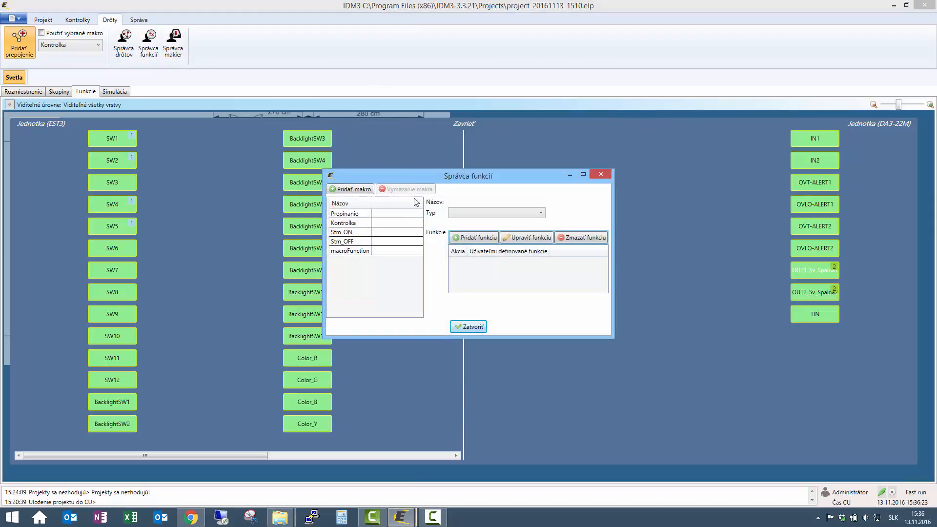
click(337, 189)
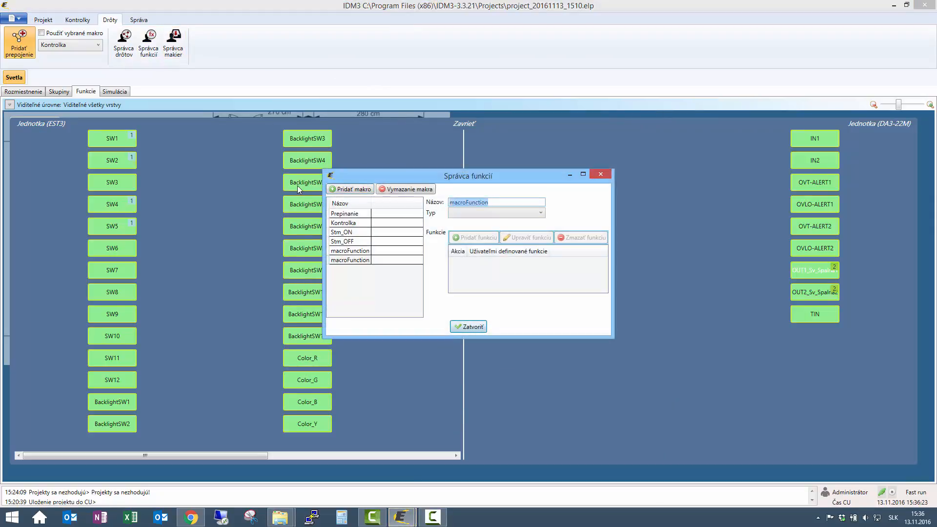
text(Stm_Kontrolka)
click(536, 217)
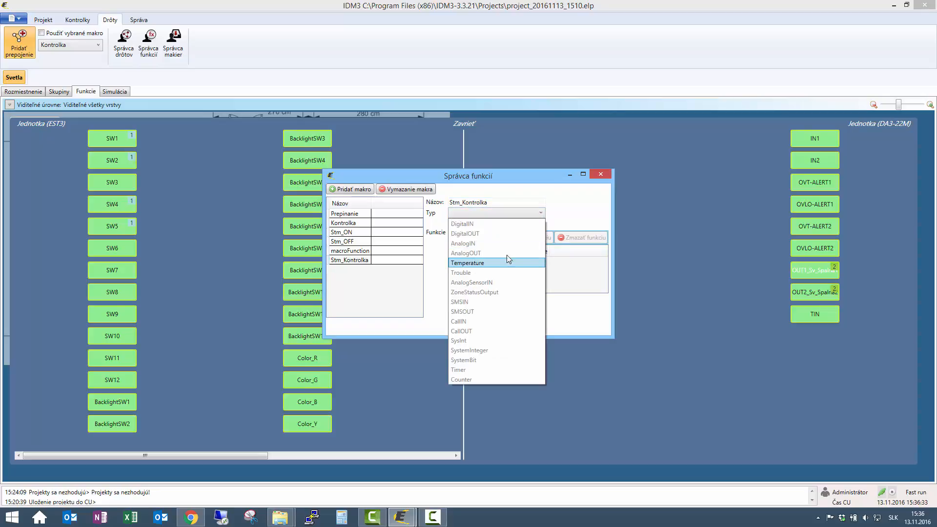
click(505, 250)
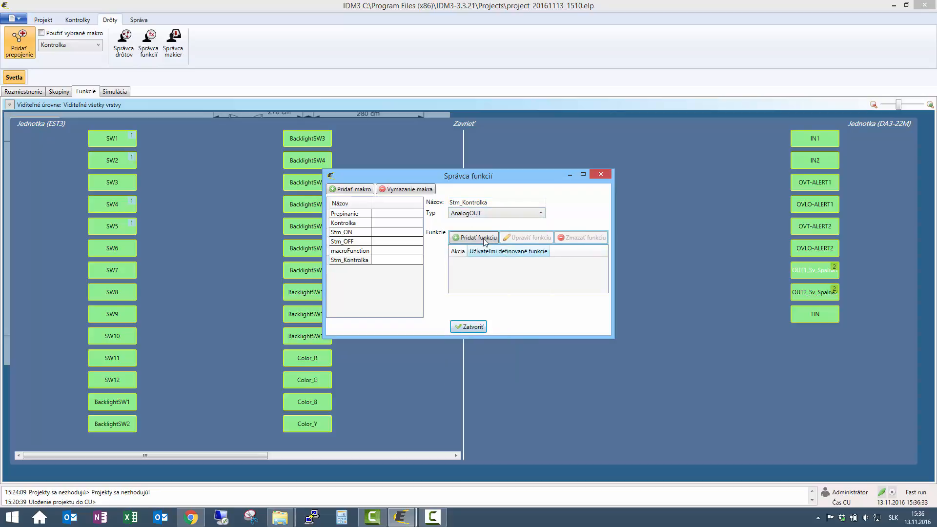
Add a function to the Stm_Kontrolka macro that runs ON for the action "Analógový výstup prepnúť na ON"
click(483, 238)
click(386, 203)
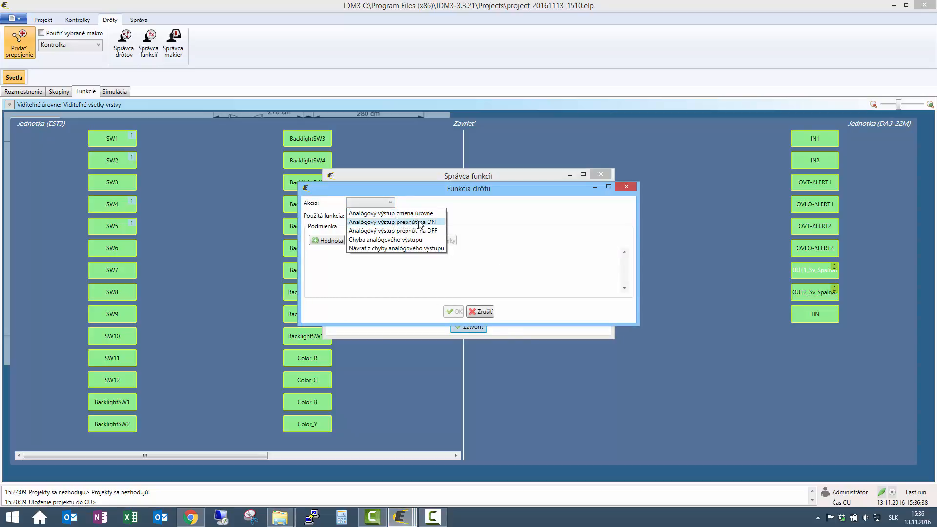
click(420, 223)
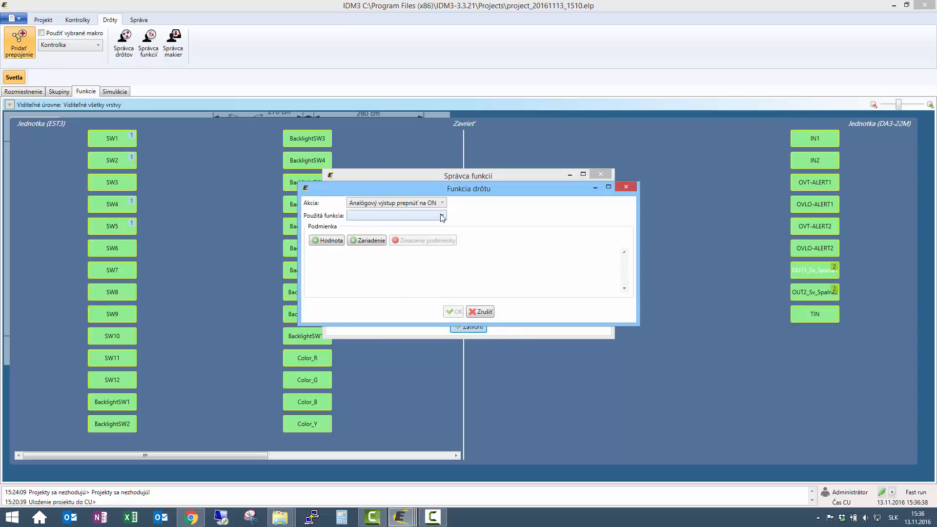
click(442, 218)
click(419, 231)
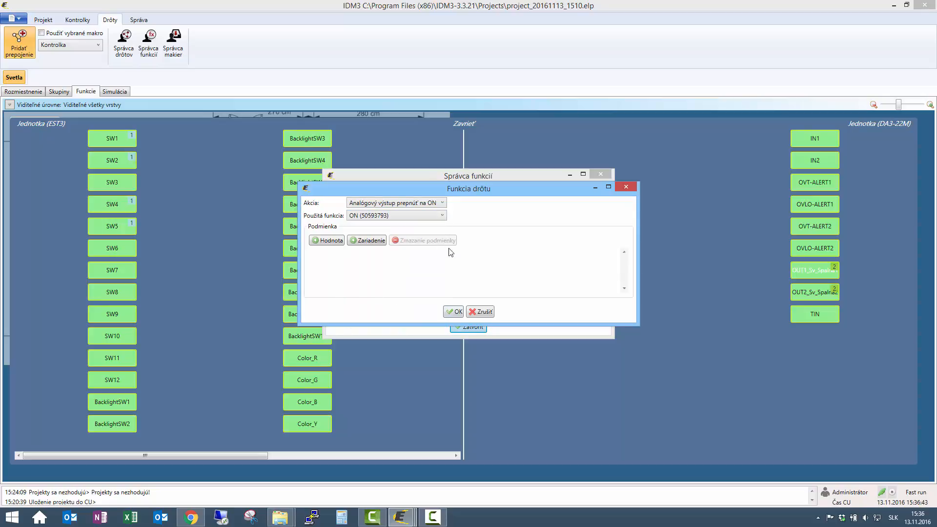
click(452, 310)
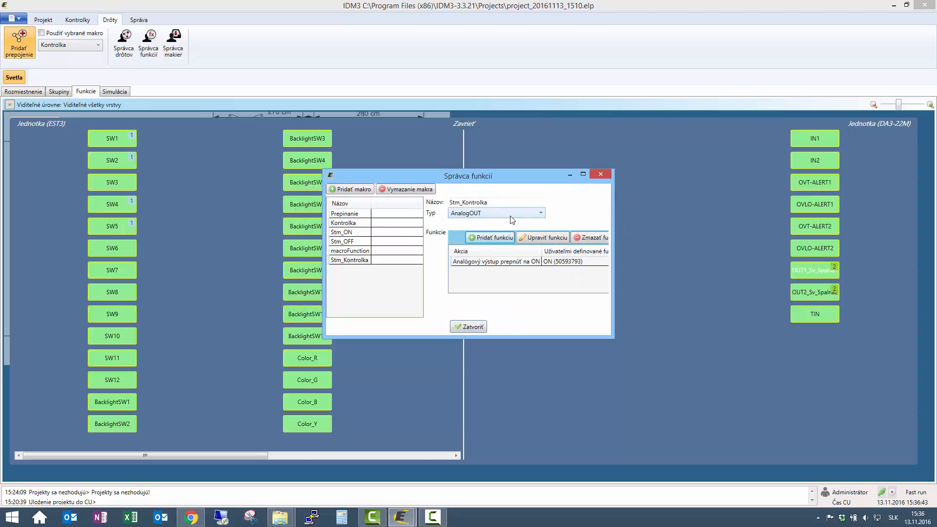
Add a second function to the Stm_Kontrolka macro for the action "Analógový výstup prepnúť na OFF" and close the macro manager
click(492, 238)
click(382, 200)
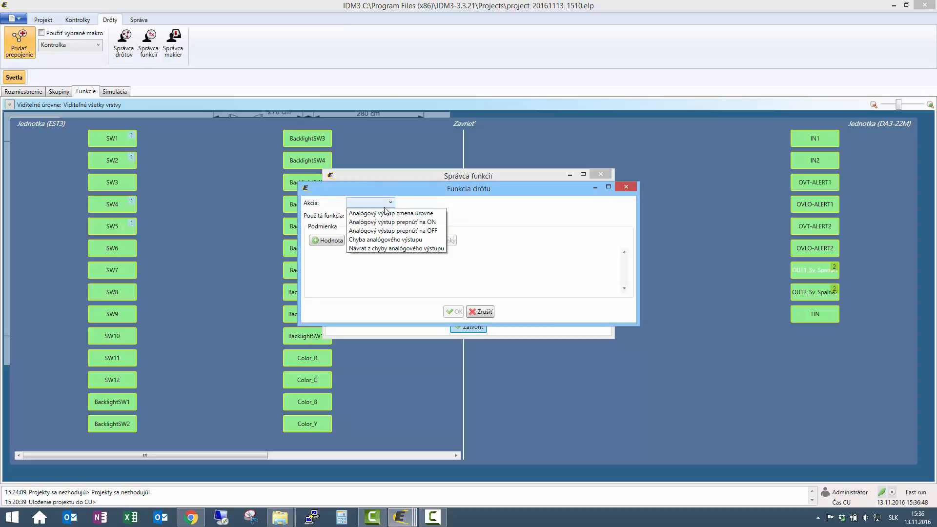
click(388, 230)
click(385, 219)
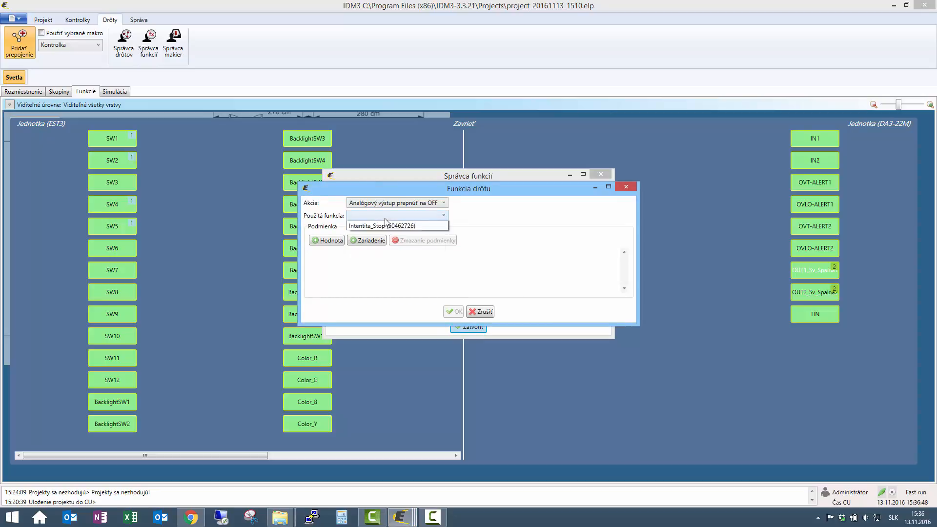
click(388, 236)
click(456, 315)
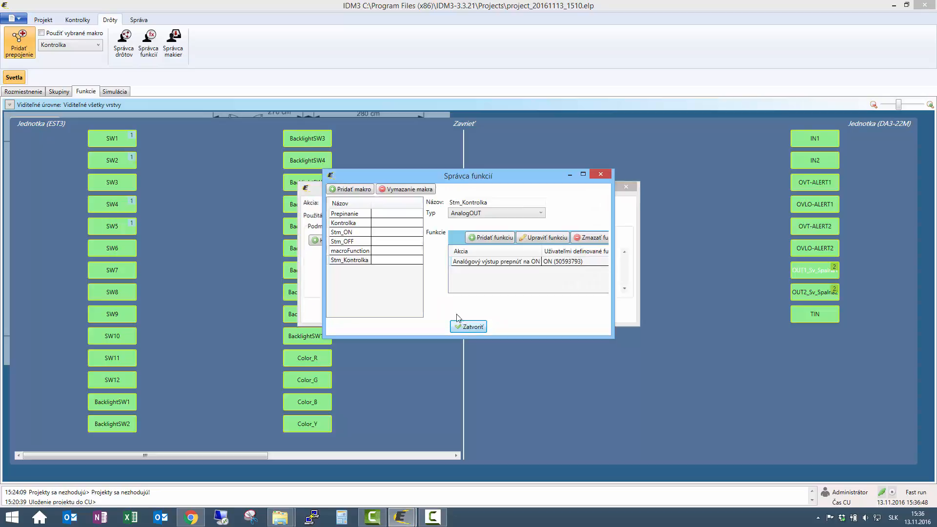
click(466, 327)
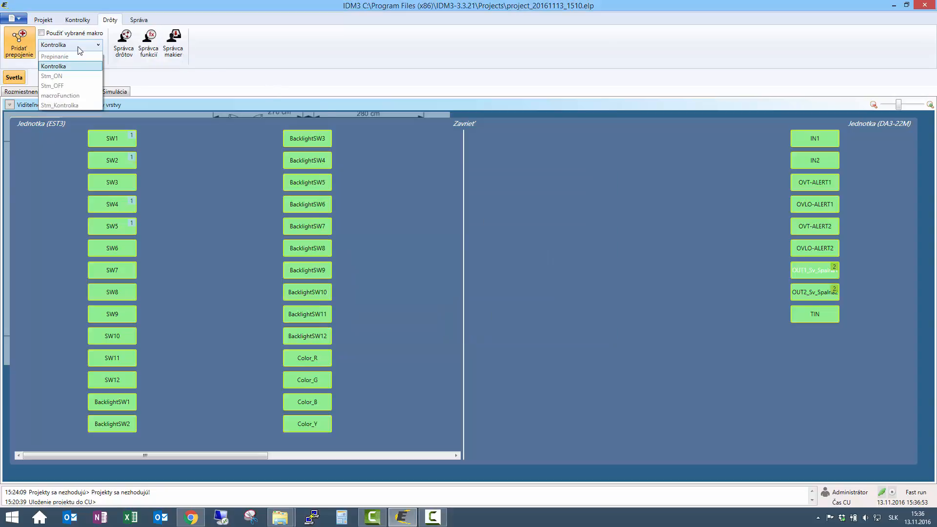
Using the Stm_Kontrolka macro, wire the DA3-22M's OUT1_Sv_Spalna1 to the panel's BacklightSW1 and OUT2_Sv_Spalna2 to BacklightSW2
click(71, 106)
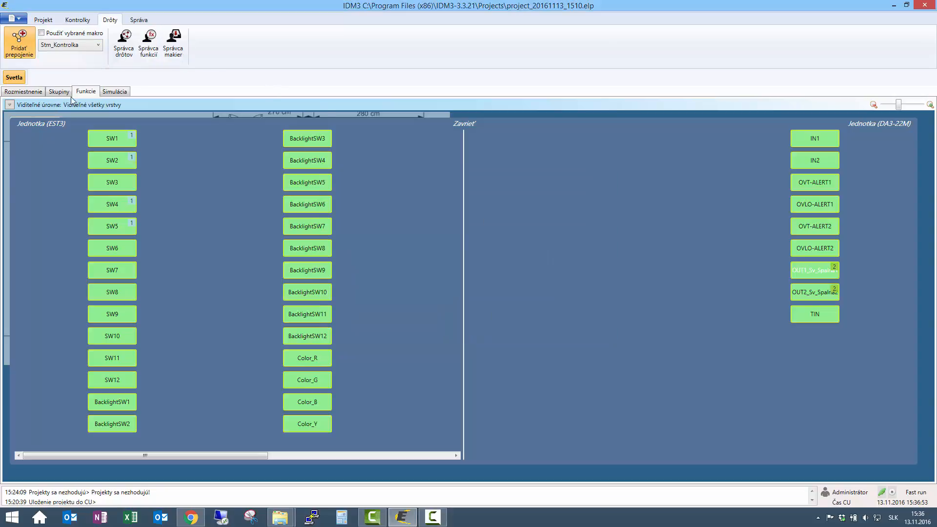
click(43, 34)
drag(809, 269, 122, 403)
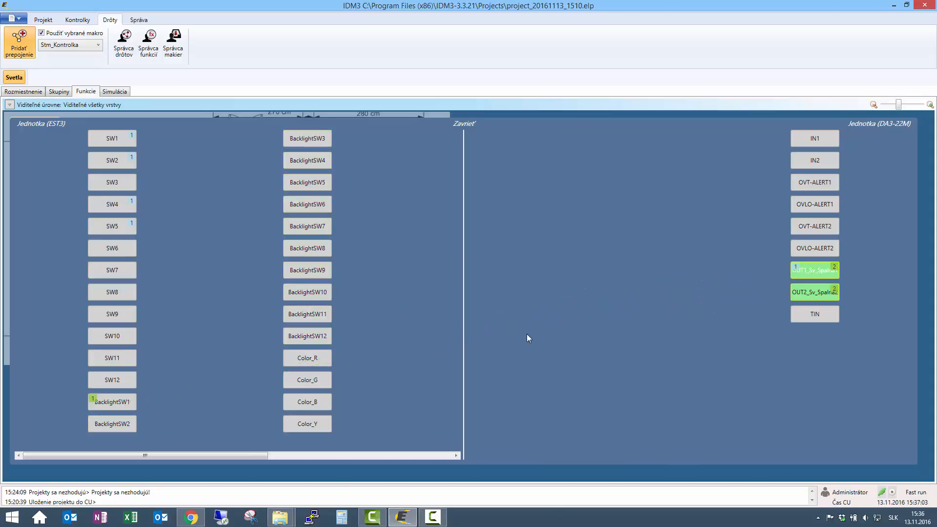
drag(819, 294, 116, 425)
click(461, 123)
Upload the project to the central unit and check the bedroom lights and the Obyvacka EST3 panel's indicators in the simulation
click(15, 19)
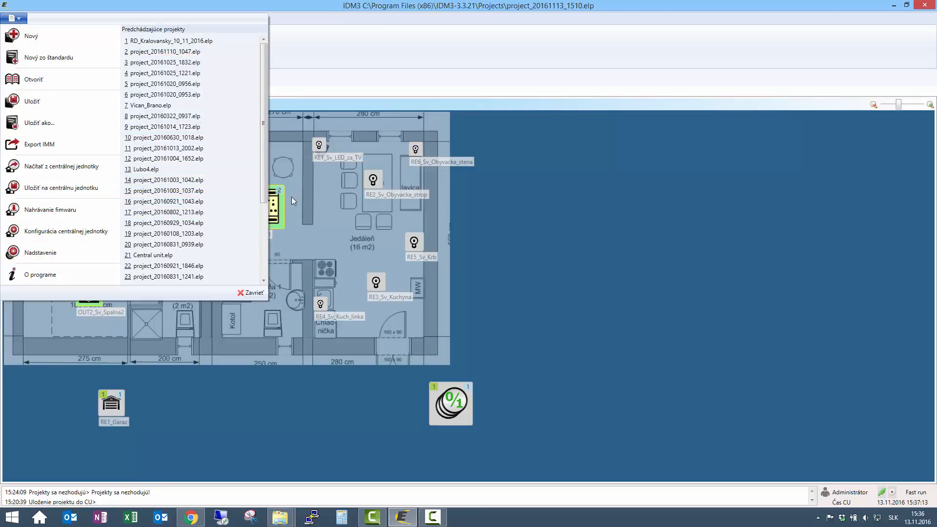
click(48, 186)
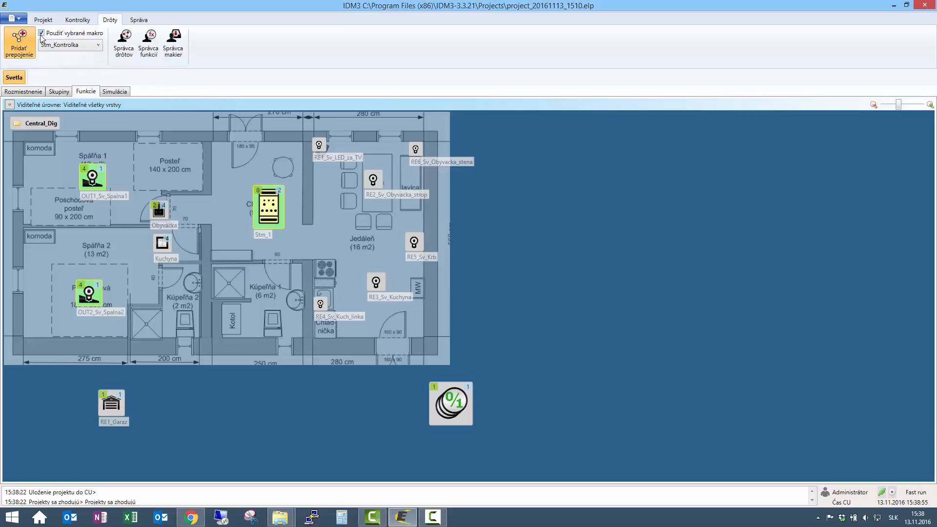
click(125, 91)
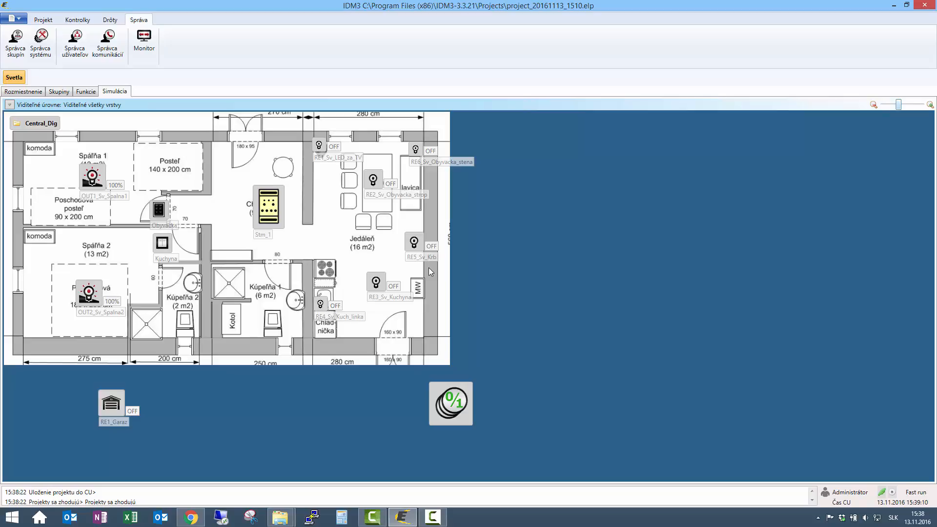
click(159, 211)
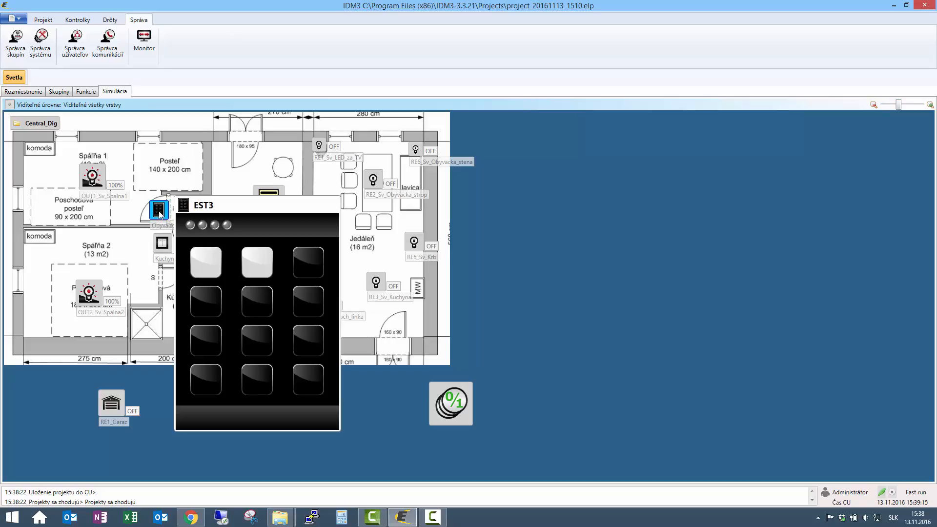
click(222, 285)
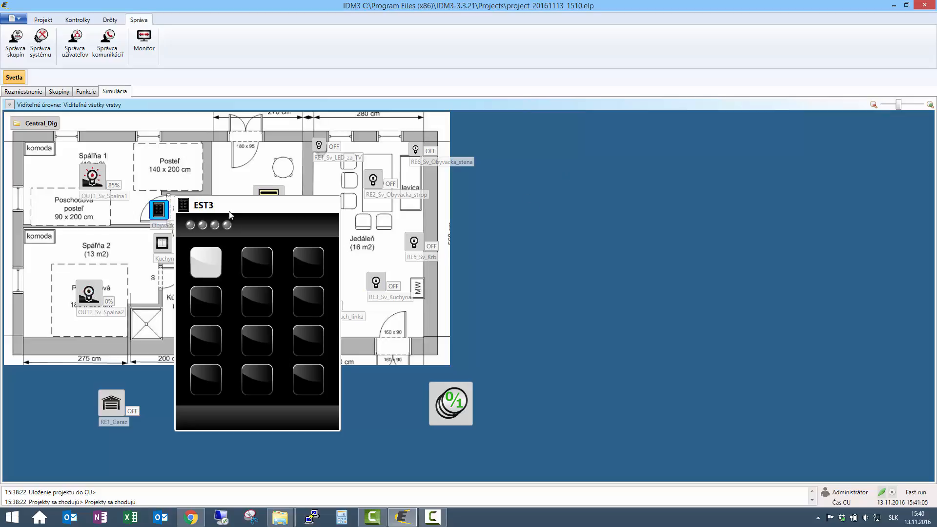
click(48, 252)
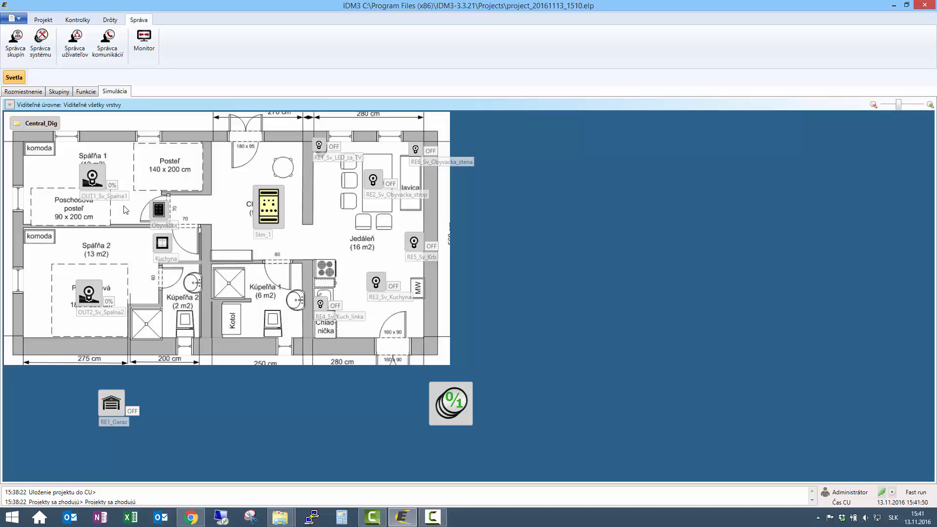
Create a new group named Central_Analog of type Analog in the group manager and save it
click(59, 92)
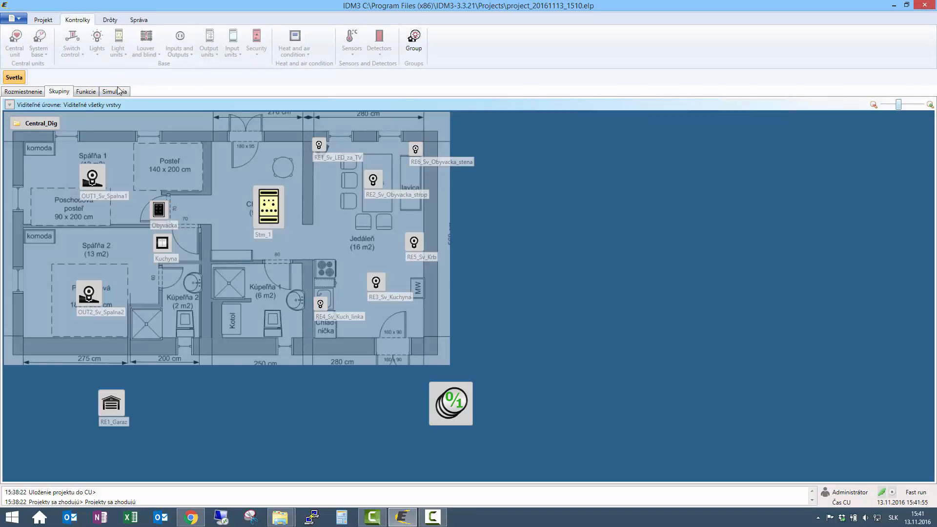
click(87, 94)
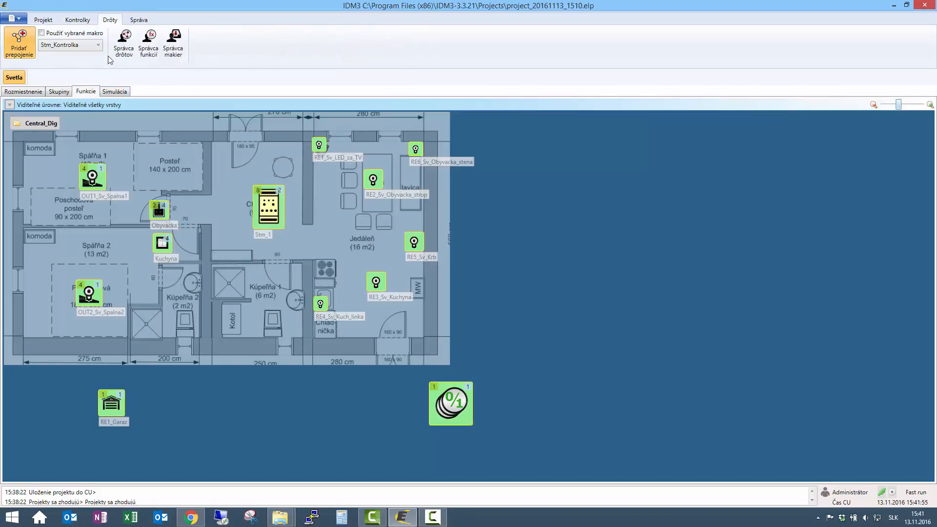
click(139, 20)
click(24, 43)
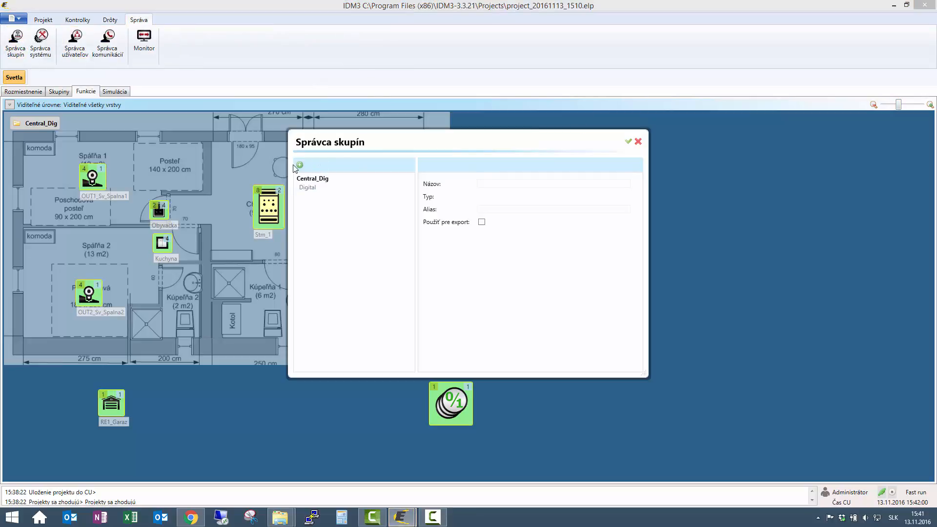
click(300, 165)
drag(517, 181, 436, 190)
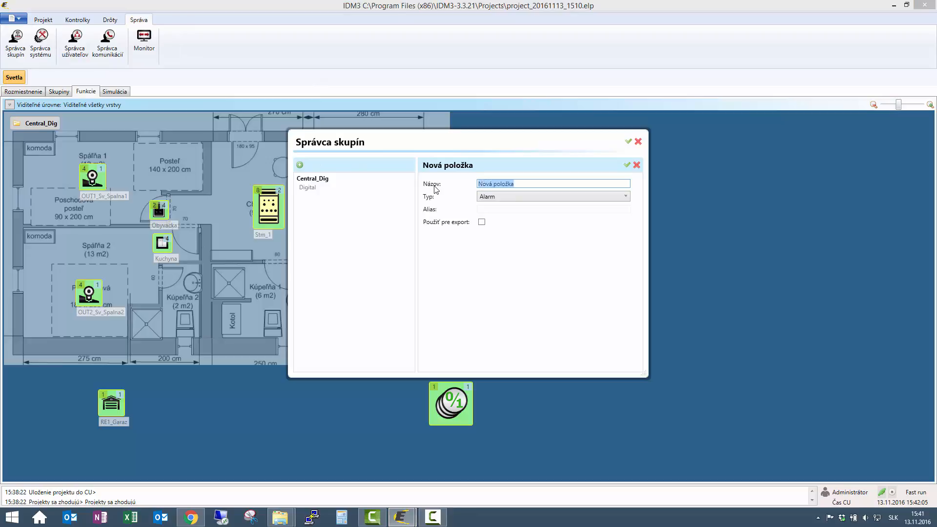
text(Centra)
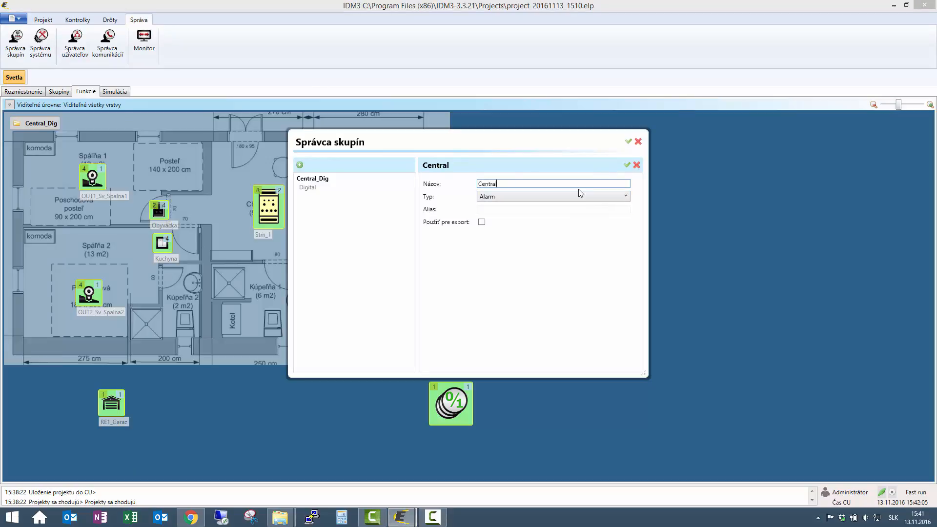
text(l_Analog)
click(588, 197)
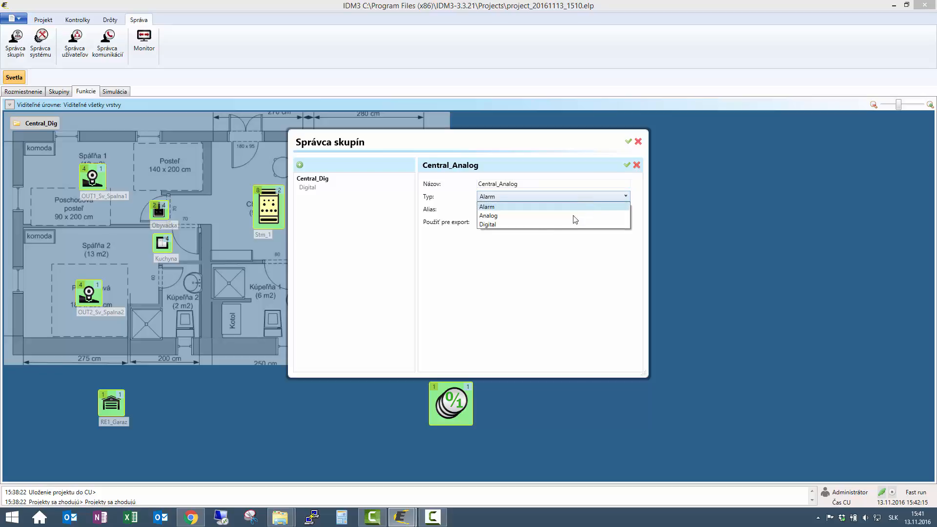
click(532, 222)
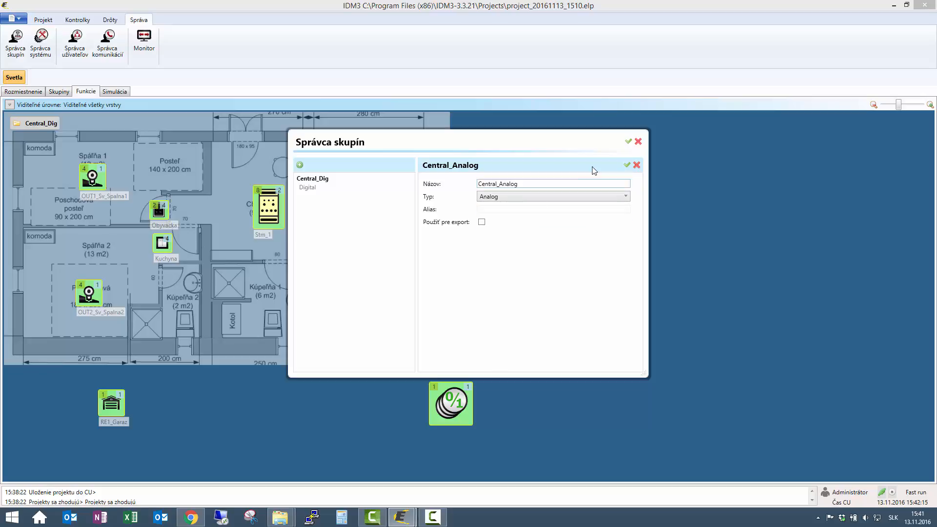
click(626, 166)
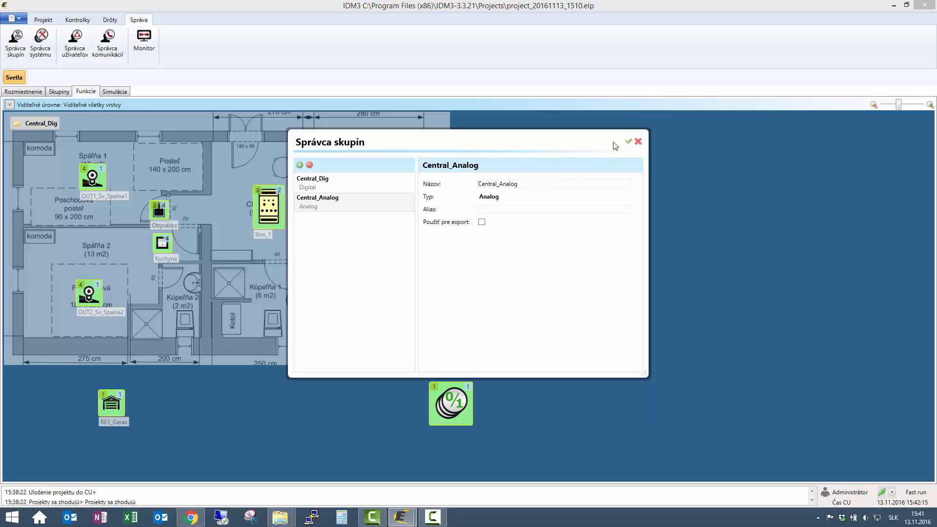
click(632, 142)
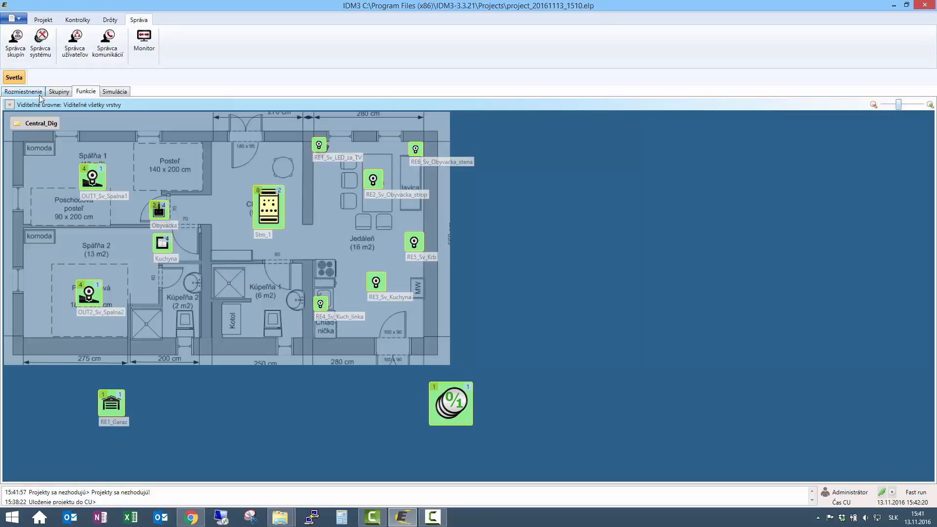
Place the Central_Analog group on the floor plan in the groups view
click(31, 93)
click(57, 92)
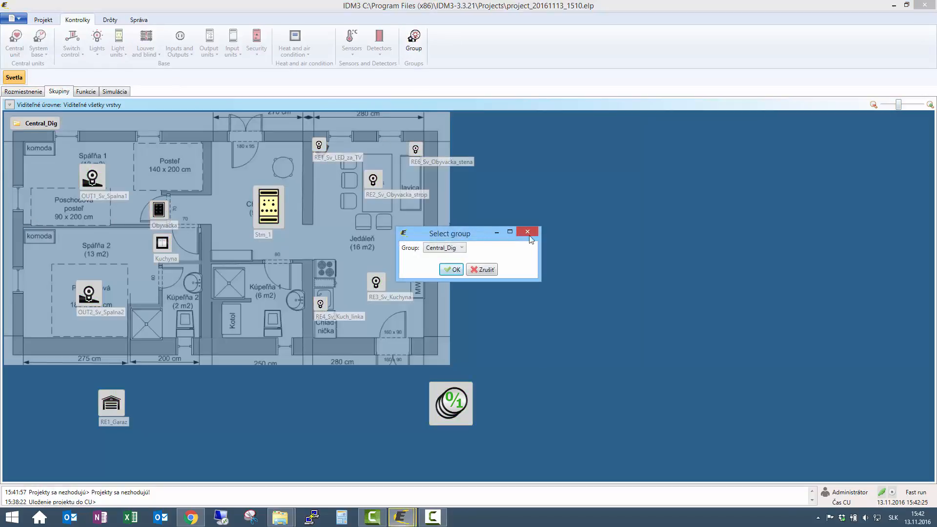
click(461, 248)
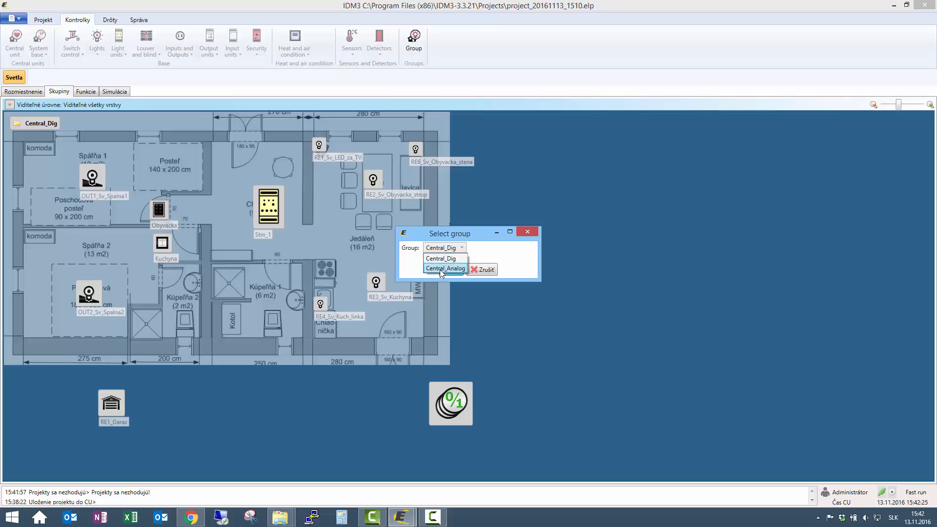
click(441, 269)
click(449, 269)
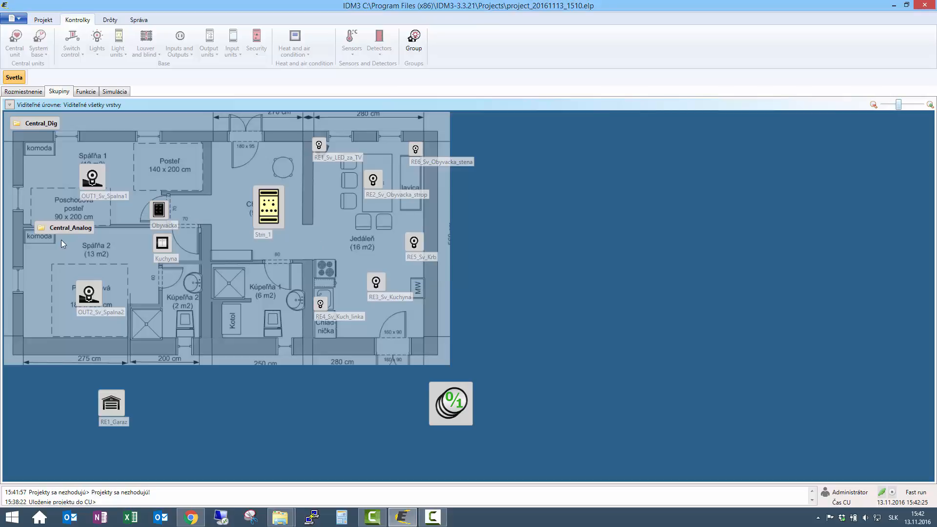
Move the Central_Analog group to the floor plan's lower edge and add OUT2_Sv_Spalna2 and OUT1_Sv_Spalna1 to it
drag(57, 229, 219, 394)
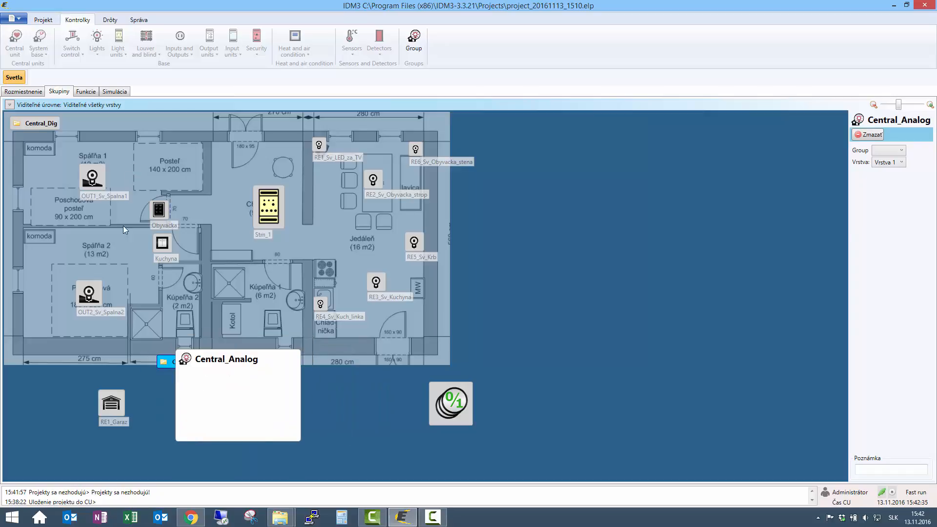
click(89, 292)
click(92, 176)
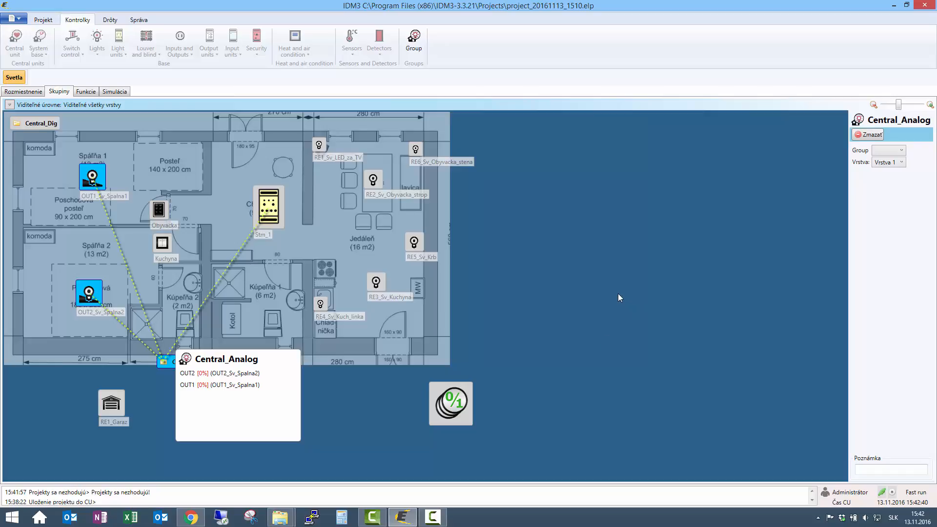
click(339, 285)
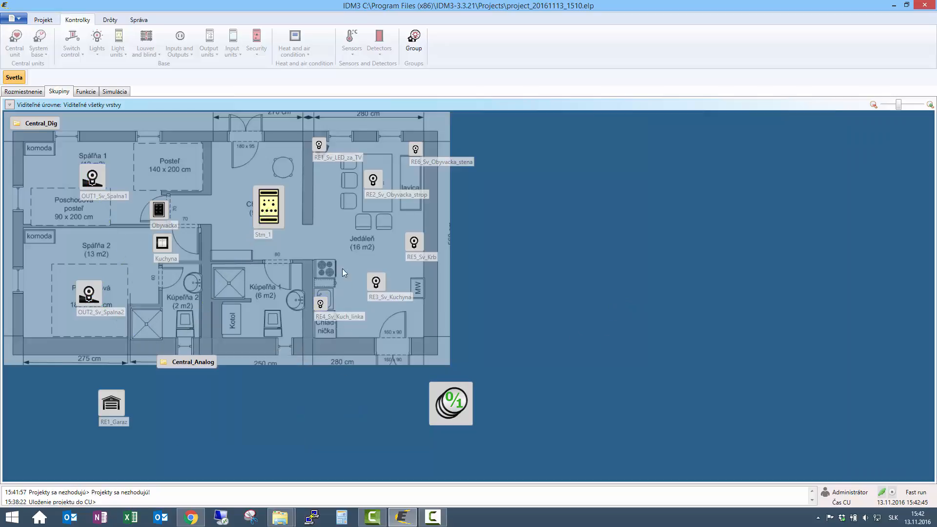
Create a function named Skup_Stm_ON of type Skupina with the option Analogová skupina - Prepnutie na ON in the function manager
click(86, 94)
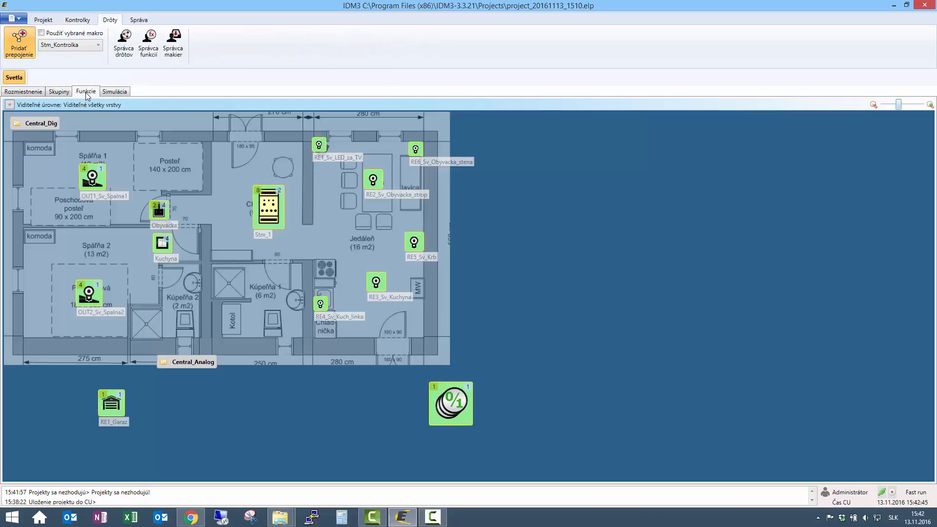
click(154, 53)
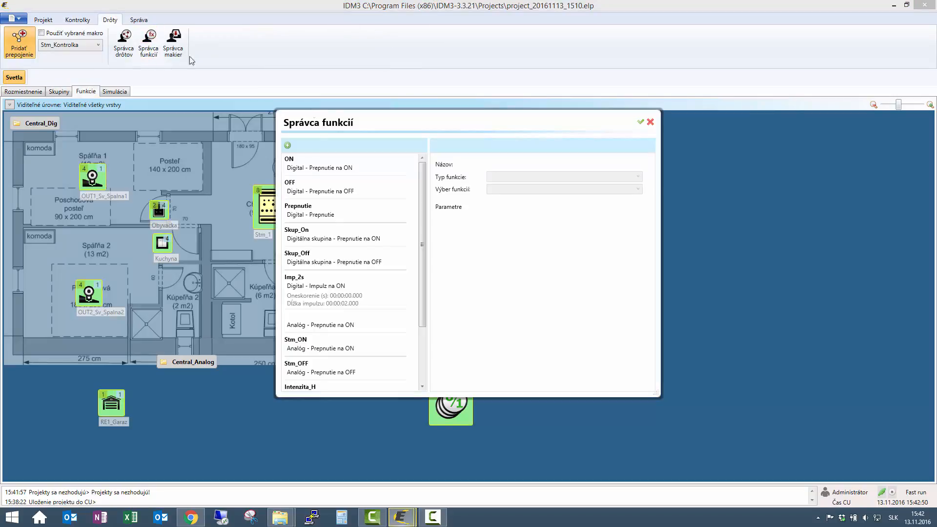
click(288, 145)
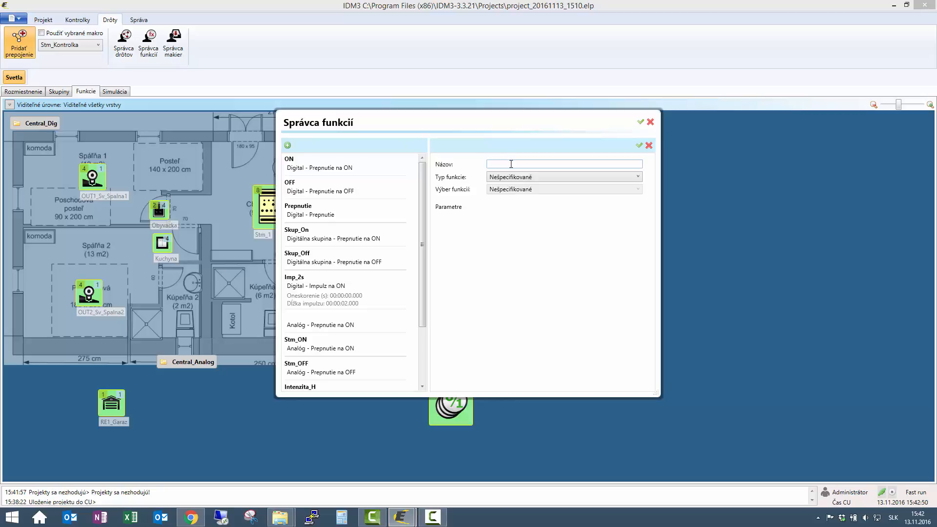
click(511, 164)
text(Stm_ON)
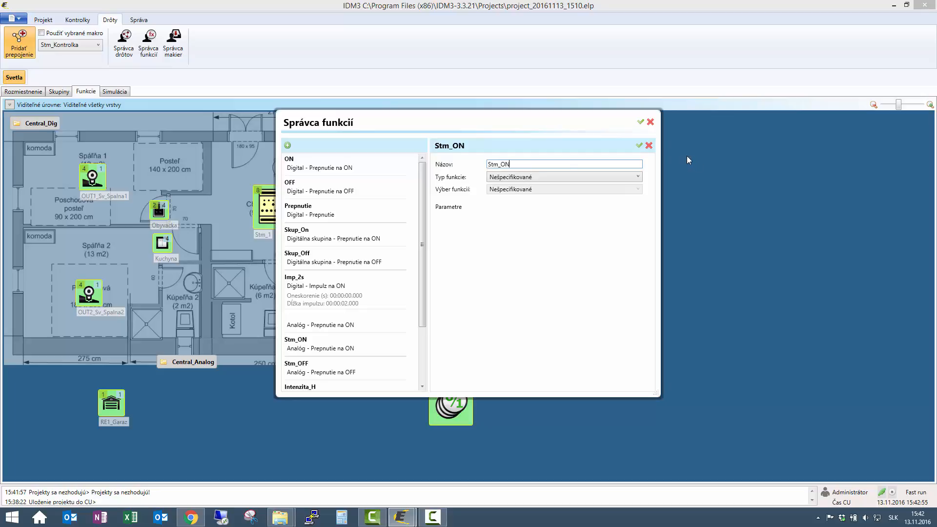
key(Home)
text(Skup_)
click(622, 178)
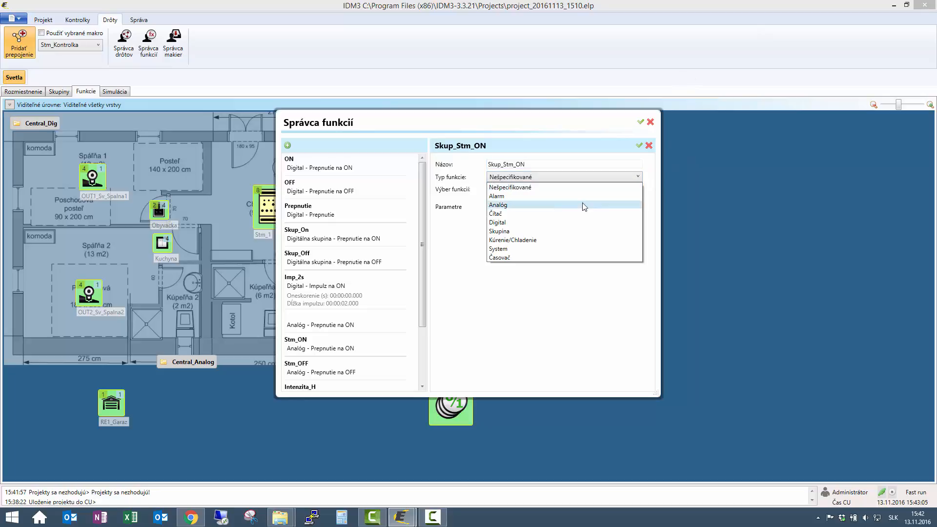
click(518, 231)
click(543, 193)
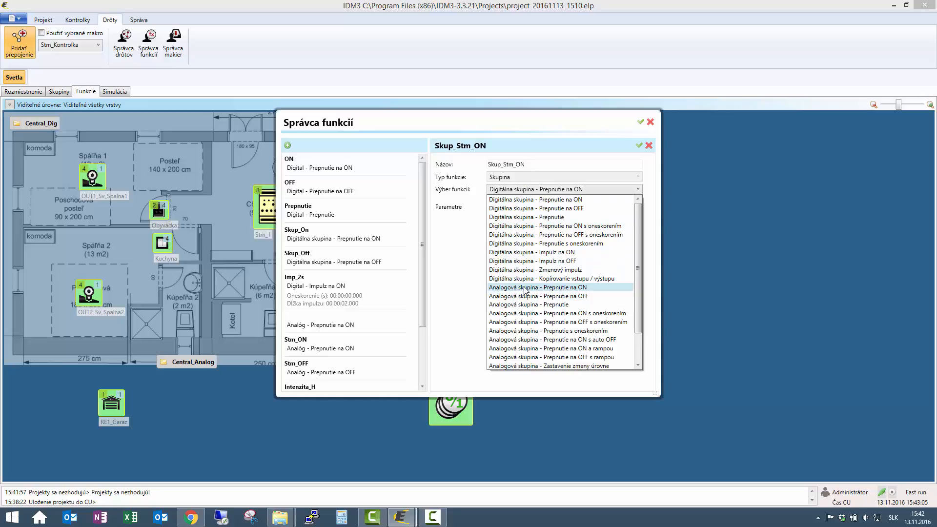
click(556, 289)
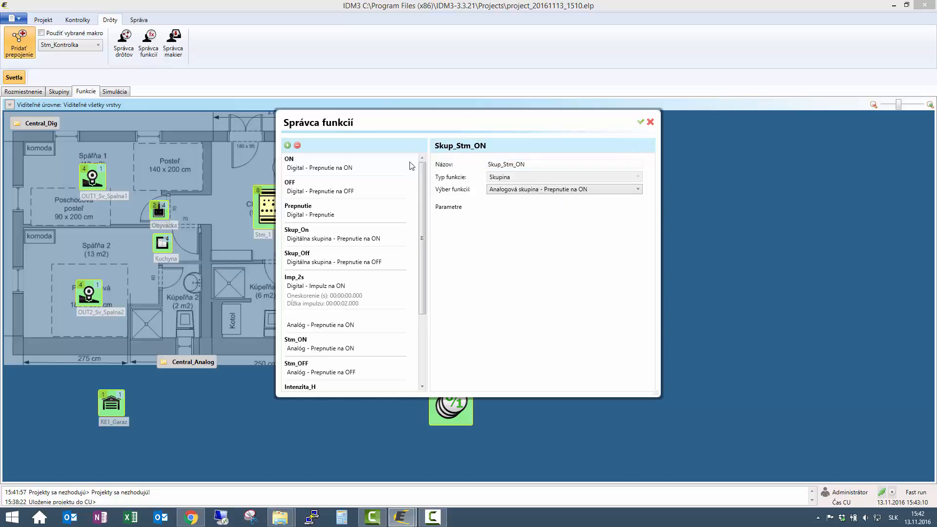
Create a function named Skup_Analog_OFF of type Analóg with the option Analóg - Prepnutie na OFF, and save the function manager
click(287, 146)
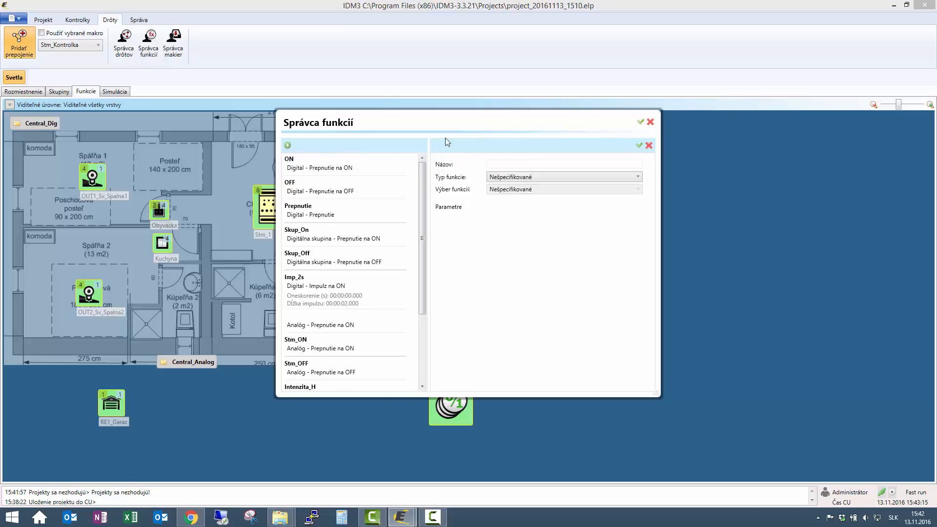
click(503, 164)
text(Sku)
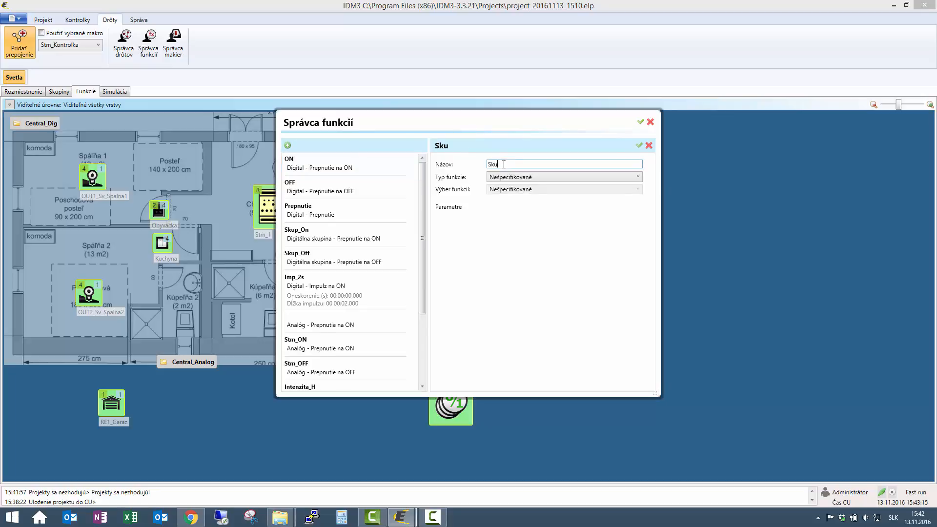
text(p_Analog_OFF)
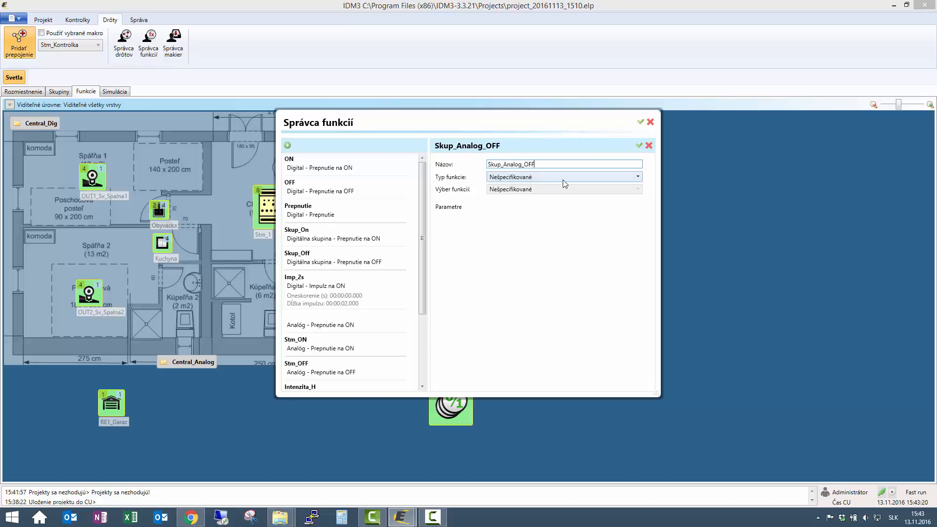
click(563, 178)
click(548, 211)
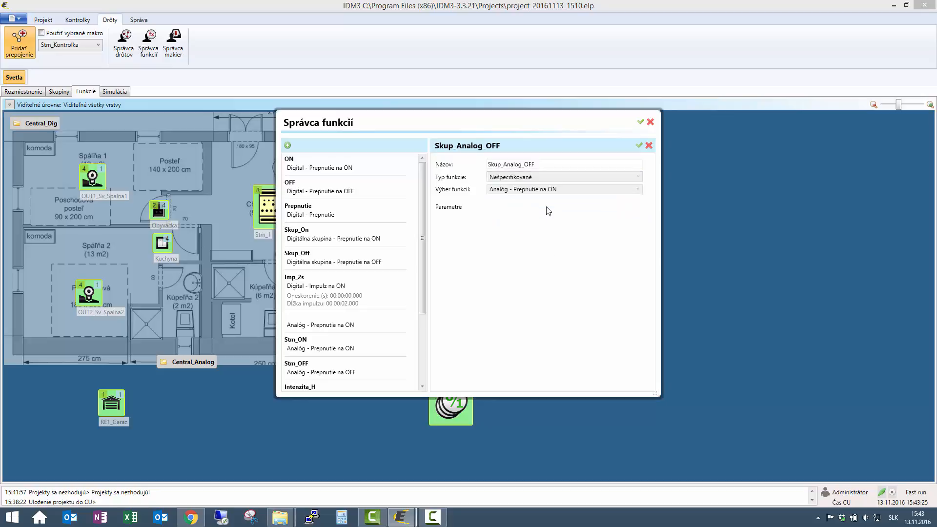
click(567, 190)
click(568, 207)
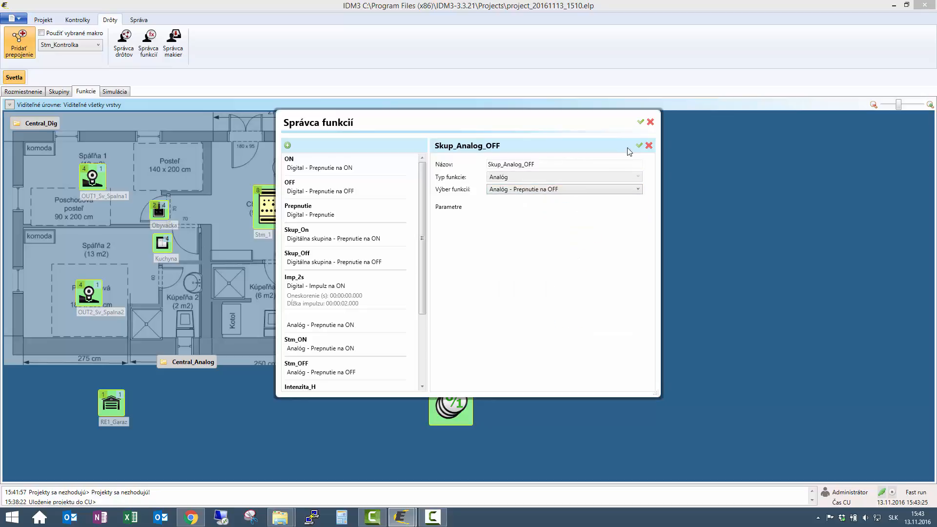
click(638, 146)
click(640, 122)
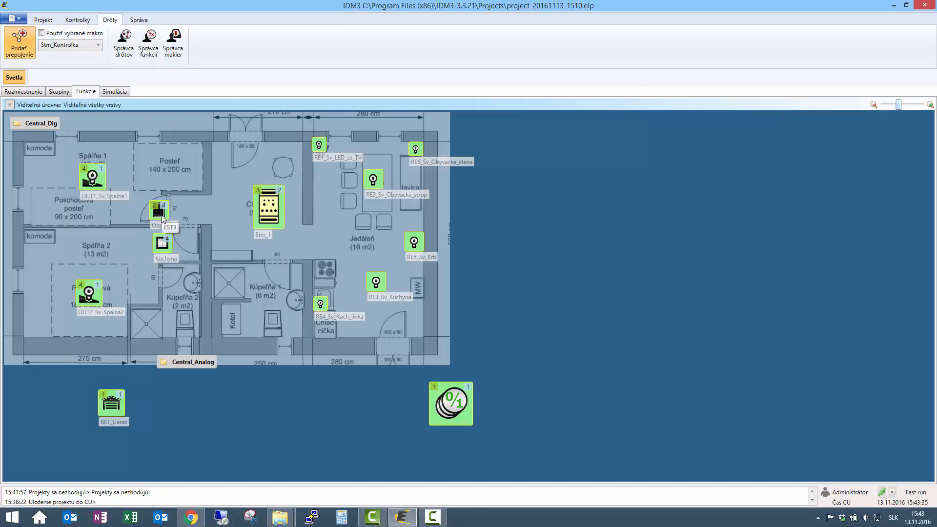
Wire the Obyvacka panel's SW9 to the Central_Analog group, assigning Skup_Stm_ON to the Krátky stisk action
drag(162, 215, 183, 365)
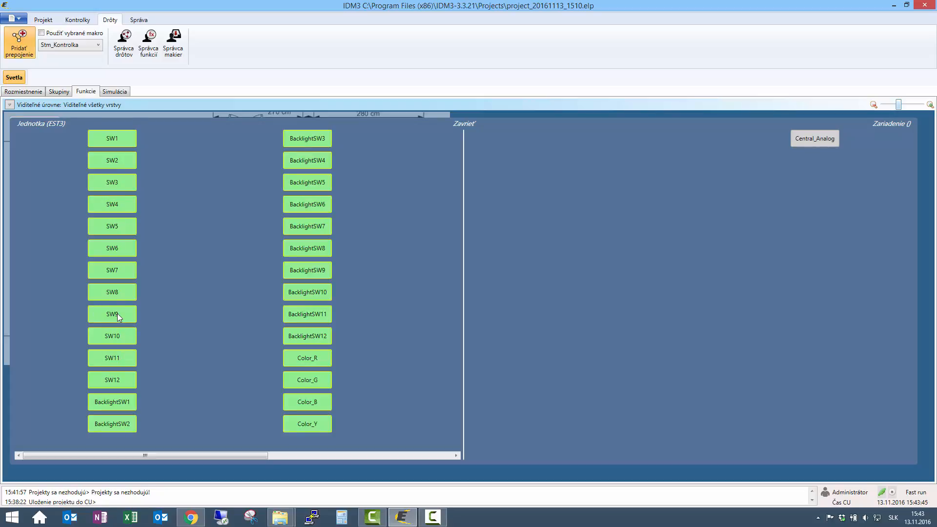
drag(117, 313, 809, 139)
click(143, 311)
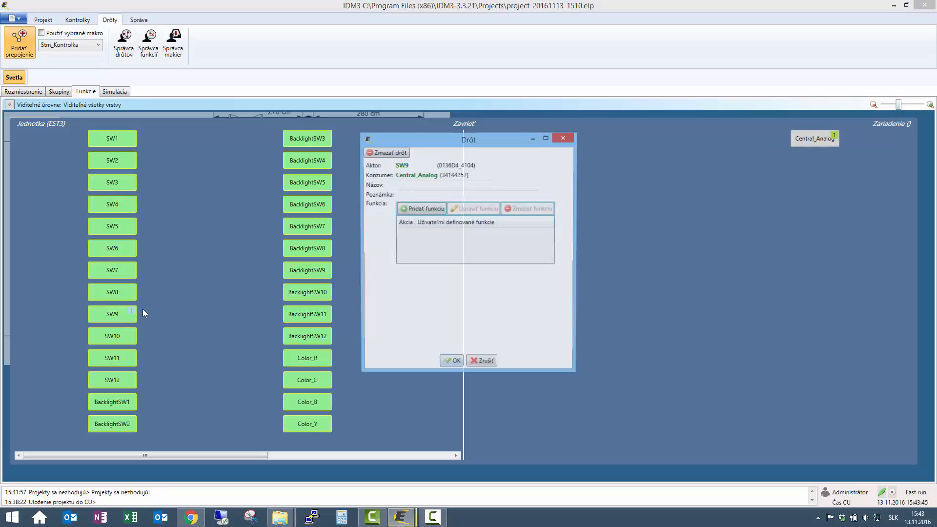
click(414, 210)
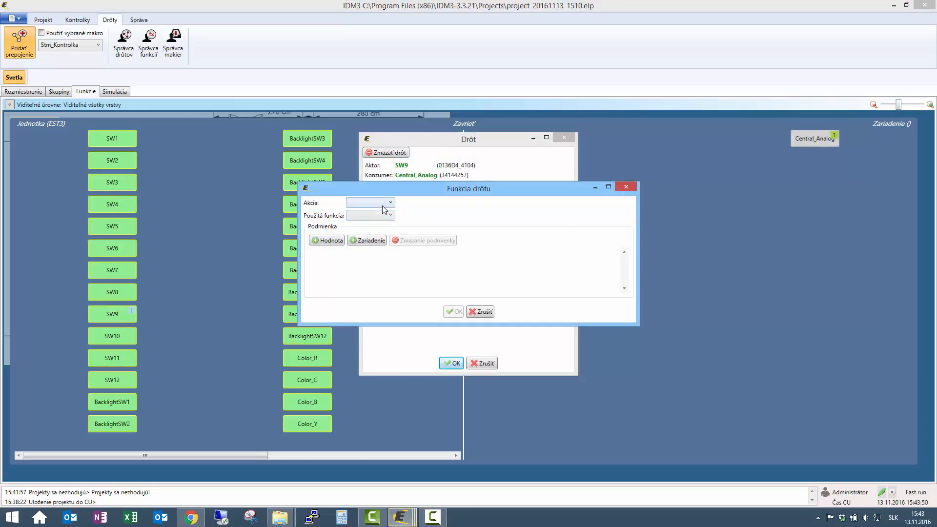
click(389, 202)
click(373, 212)
click(376, 217)
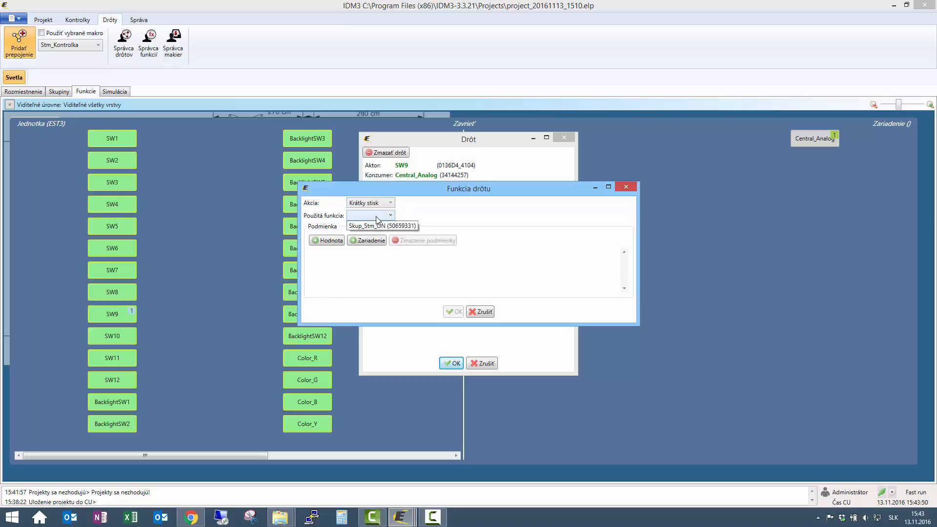
click(374, 226)
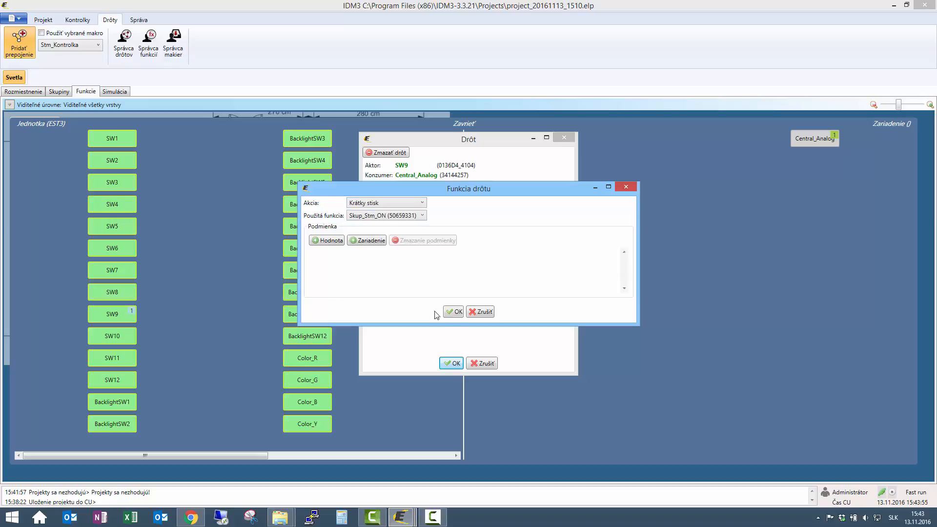
click(454, 312)
click(451, 363)
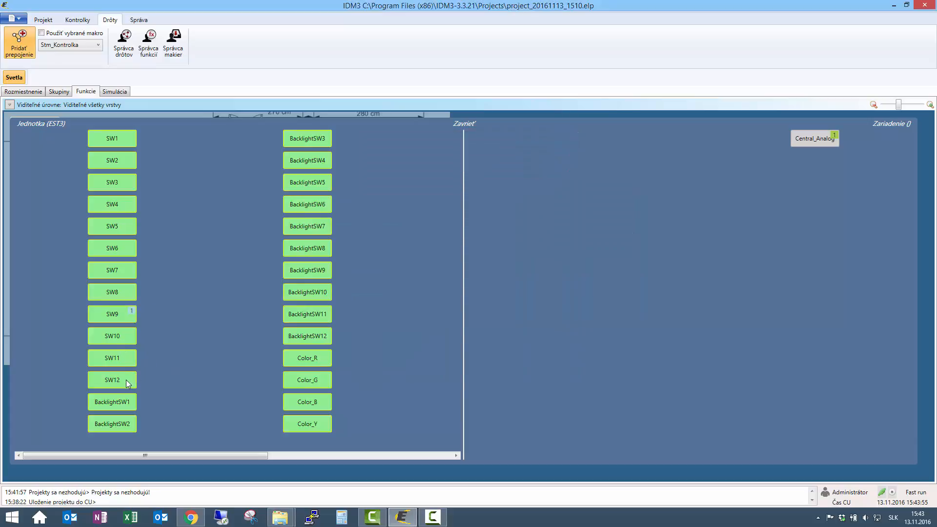
Wire the Obyvacka panel's SW12 to Central_Analog and try out Skup_Stm_ON as its Krátky stisk function, discarding that assignment
drag(126, 379, 813, 143)
click(130, 376)
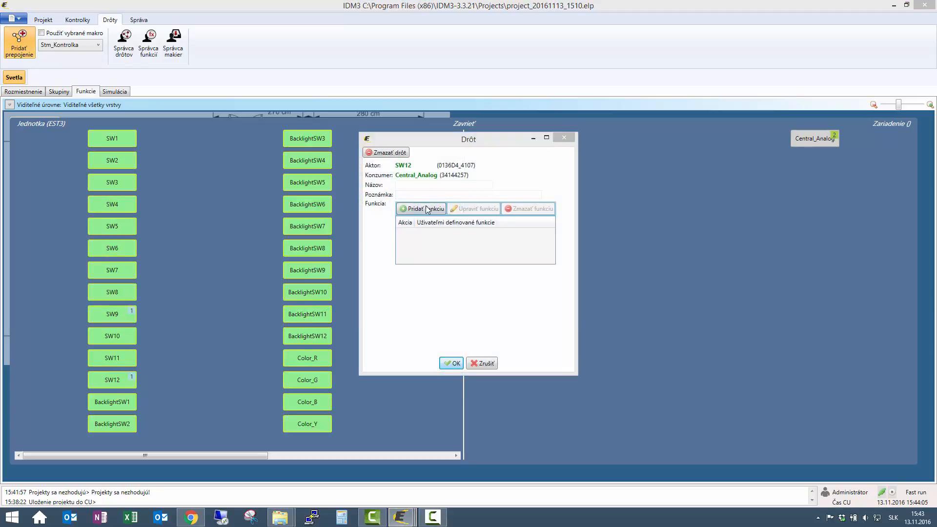
click(426, 207)
click(376, 201)
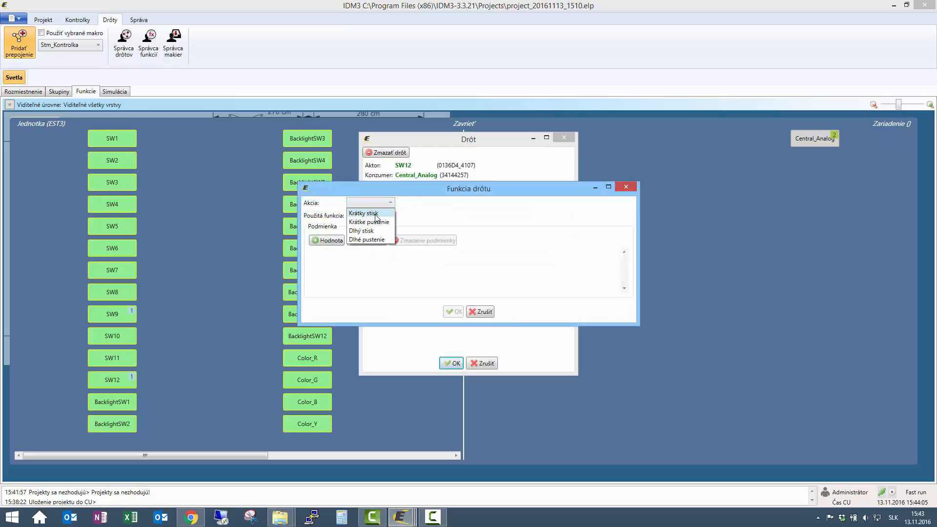
click(376, 214)
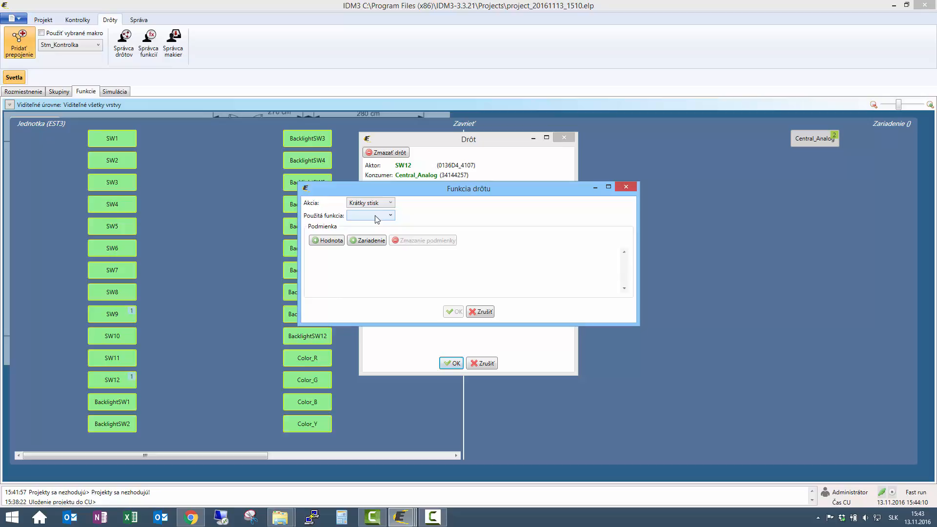
click(377, 217)
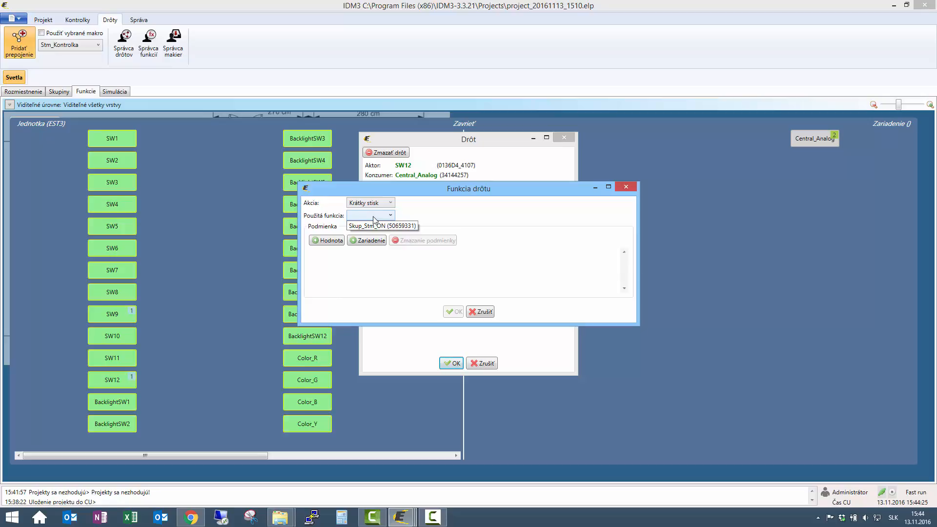
click(373, 218)
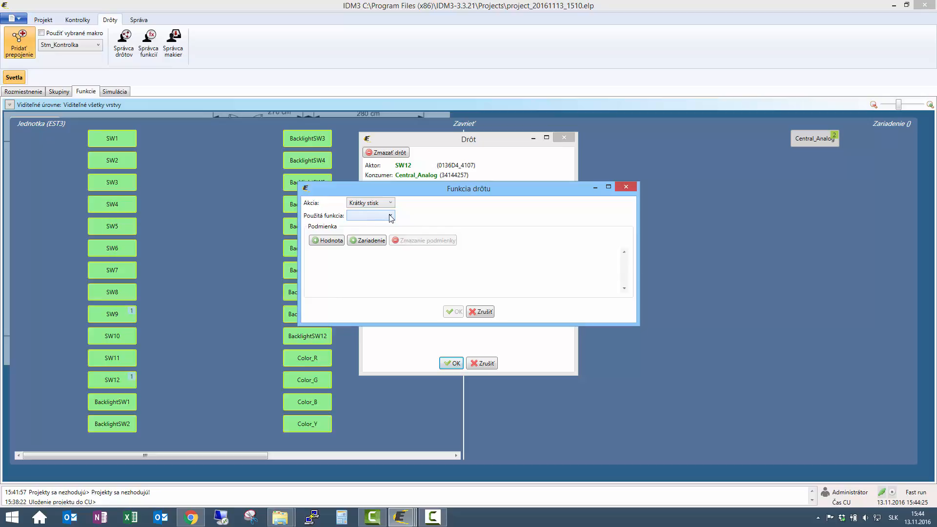
click(390, 215)
click(387, 231)
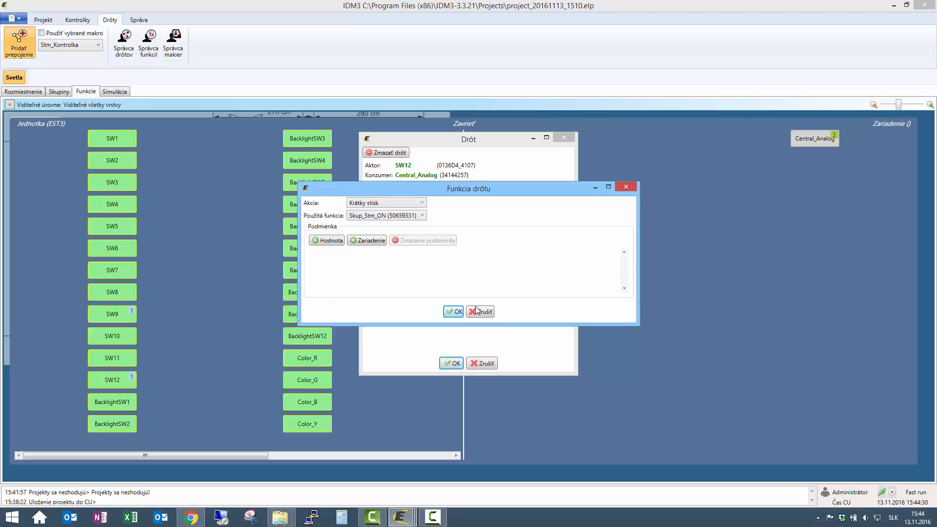
click(453, 311)
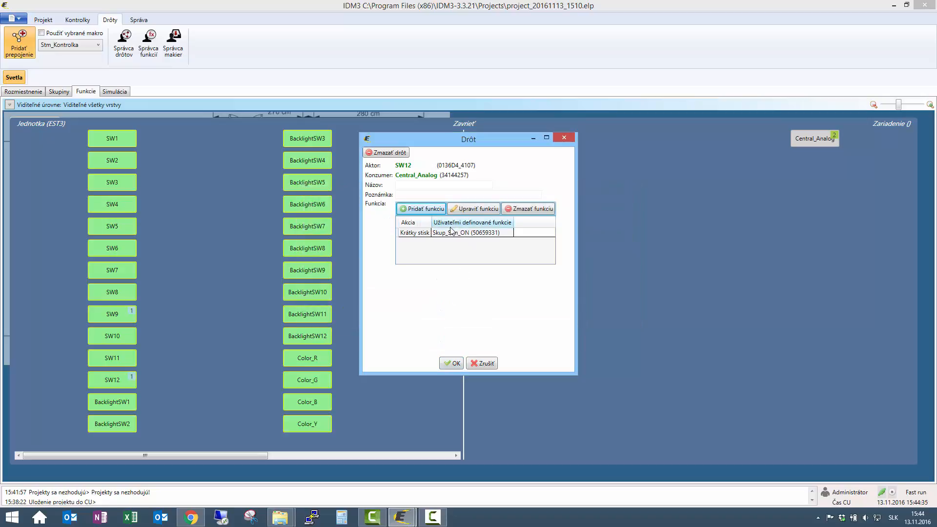
click(481, 365)
Review the function options of Skup_Analog_OFF in the function manager and delete that function
click(145, 43)
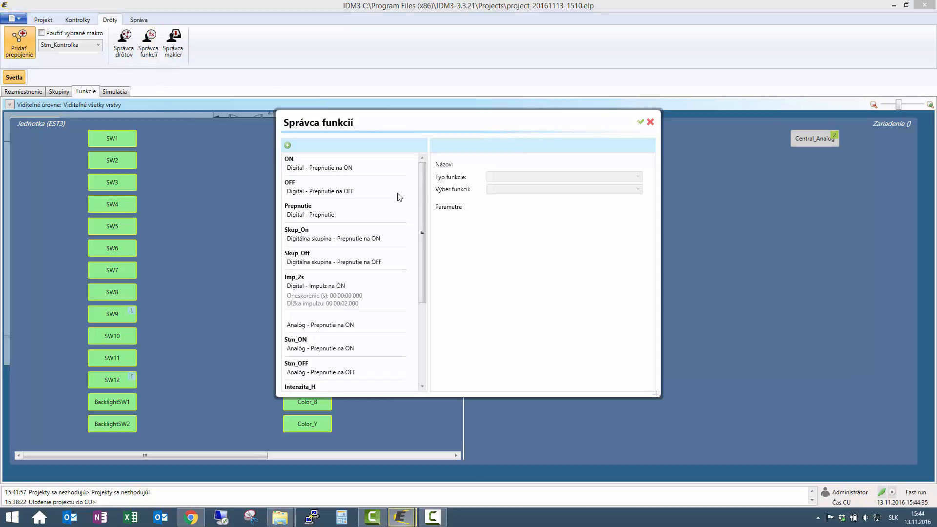
scroll(358, 330, down, 5)
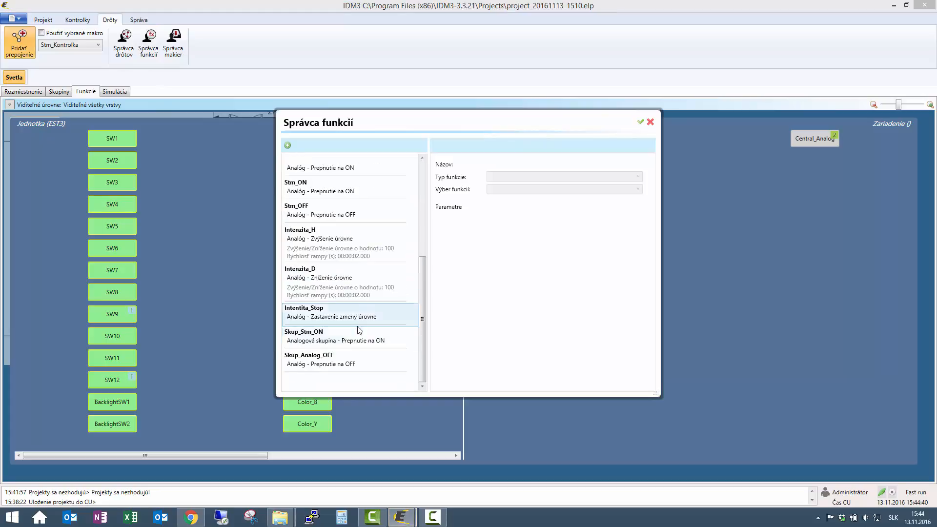
click(324, 364)
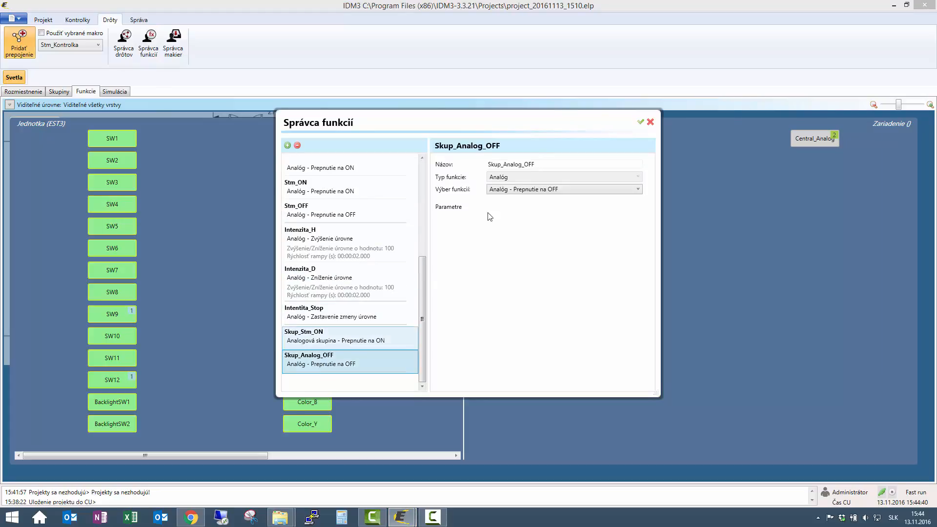
click(555, 190)
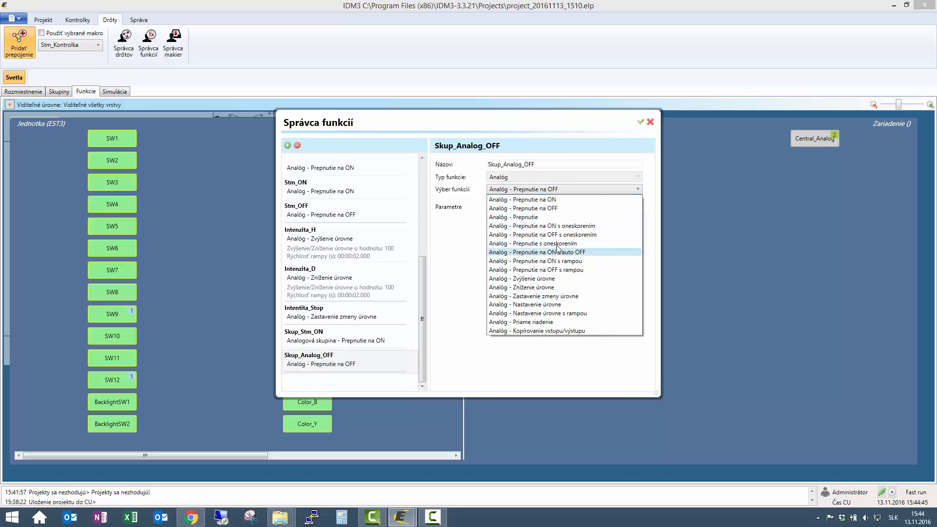
click(589, 180)
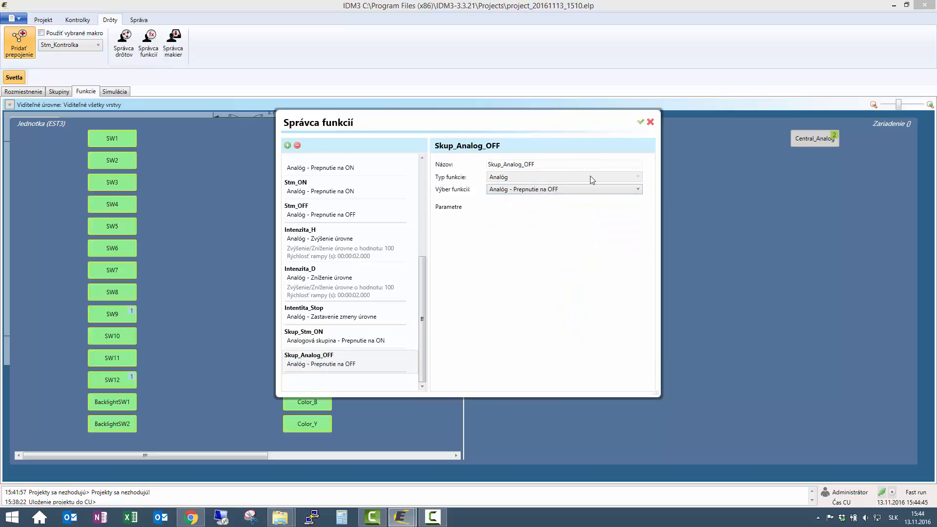
click(297, 146)
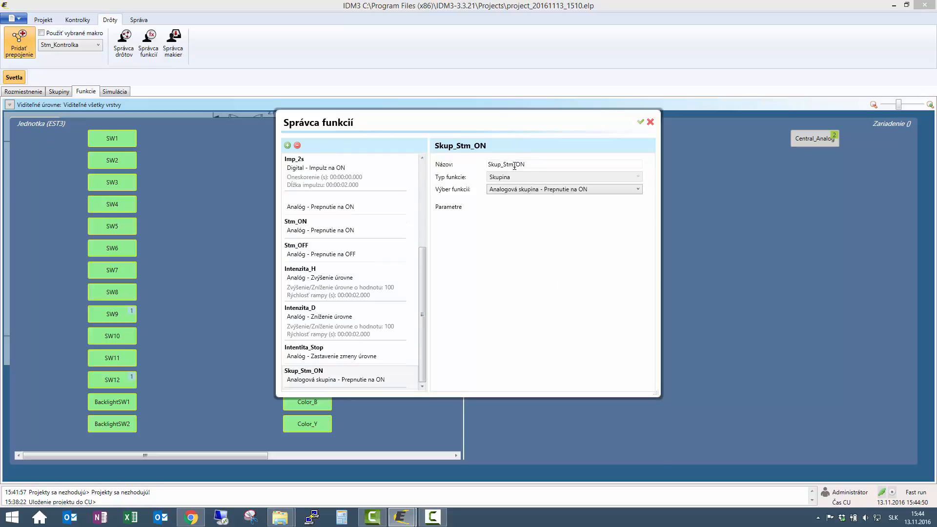
Create a function named Skup_Analog_OFF of type Skupina with the option Analogová skupina - Prepnutie na OFF, and save the function manager
click(288, 146)
text(S)
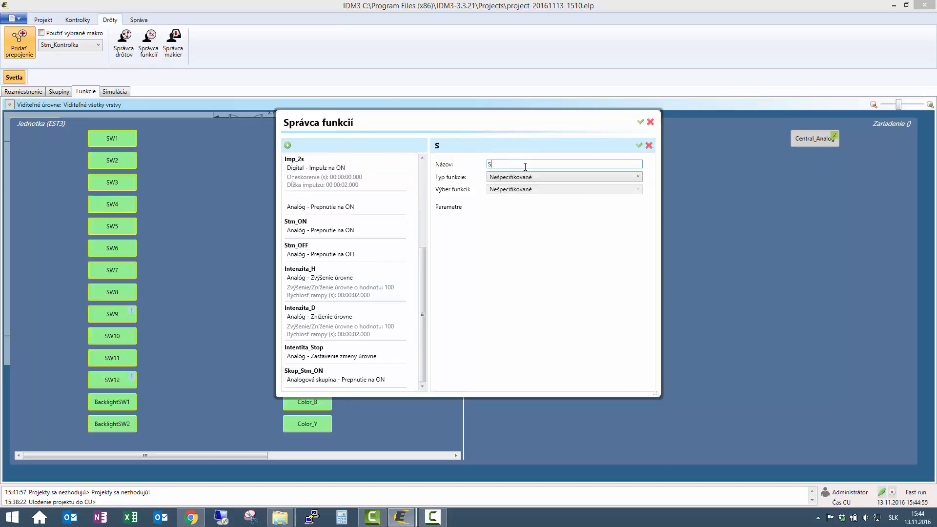
text(kup_Analog_OFF)
click(546, 177)
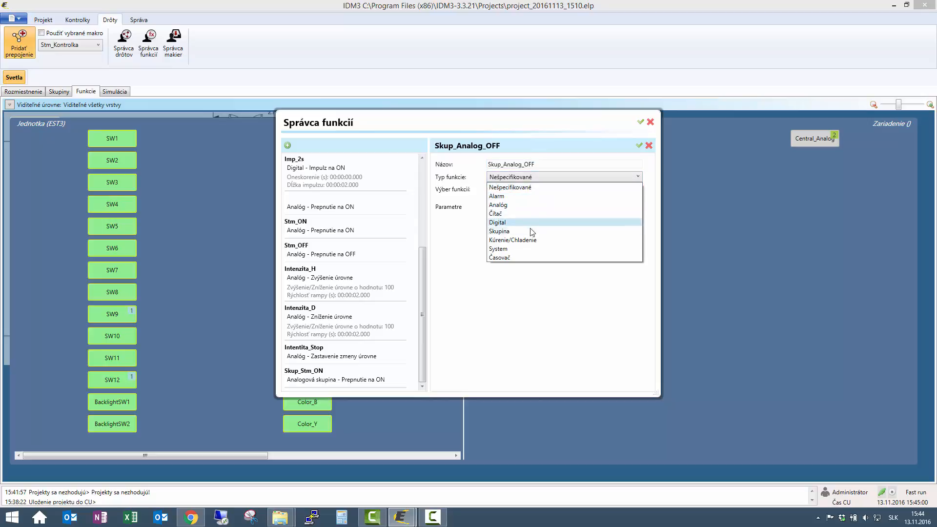
click(531, 232)
click(540, 194)
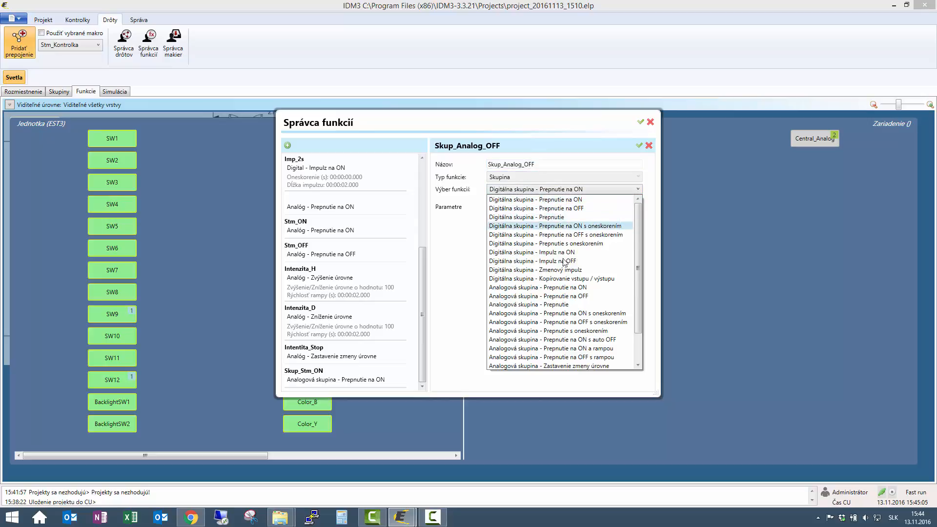
click(545, 296)
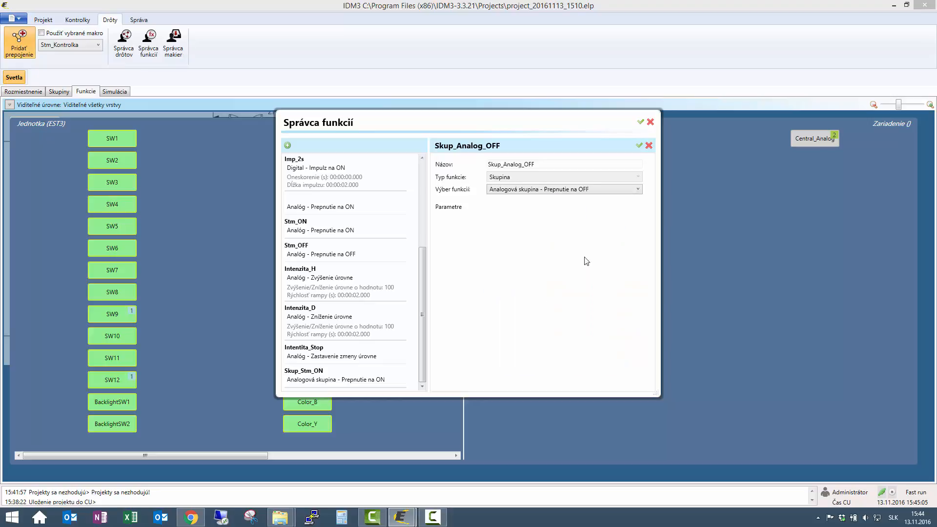
click(641, 122)
Wire the Obyvacka panel's SW12 to the Central_Analog group, assigning Skup_Analog_OFF to the Krátky stisk action, and close the wiring view
mouse_move(145, 376)
drag(144, 376, 847, 142)
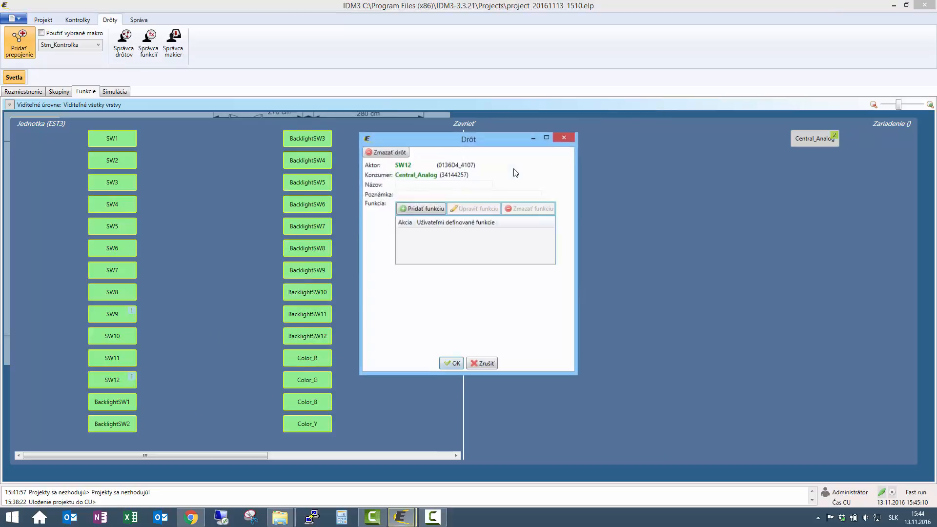
click(382, 205)
click(381, 205)
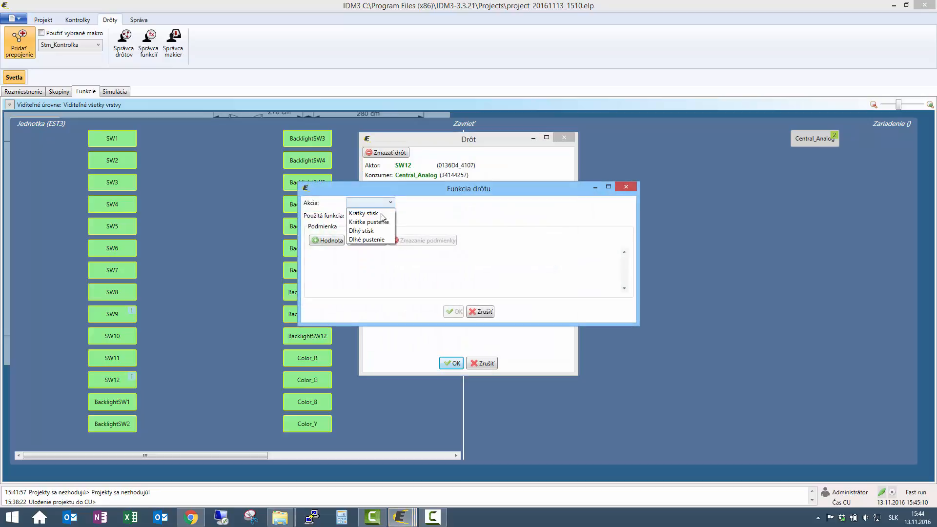
click(371, 209)
click(382, 215)
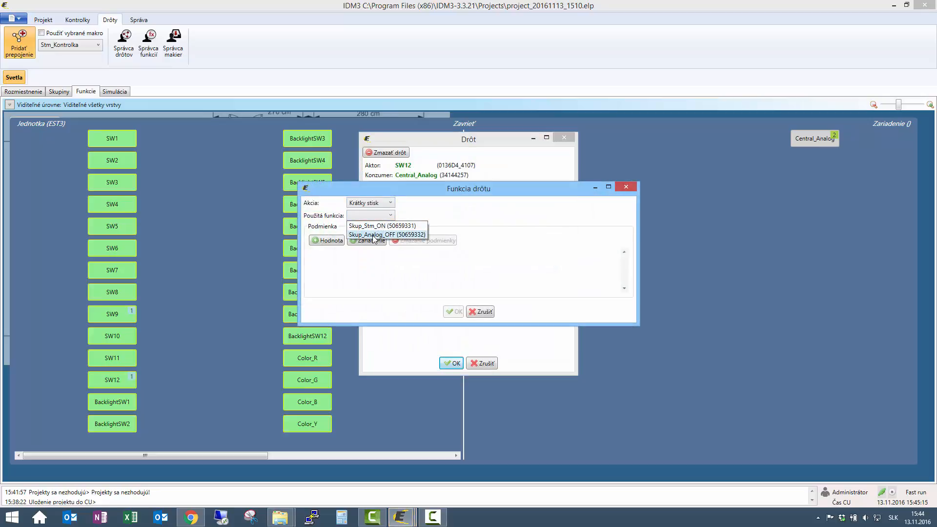
click(374, 235)
click(453, 311)
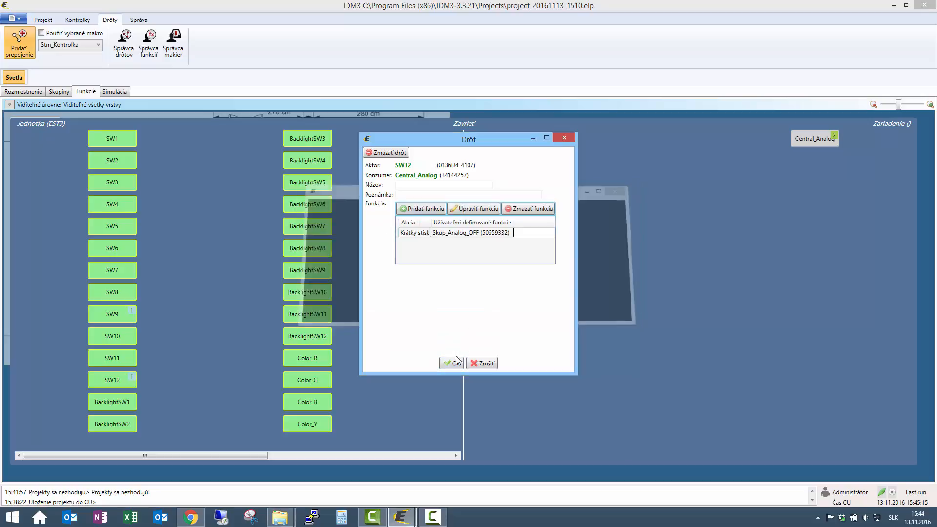
click(453, 364)
click(464, 124)
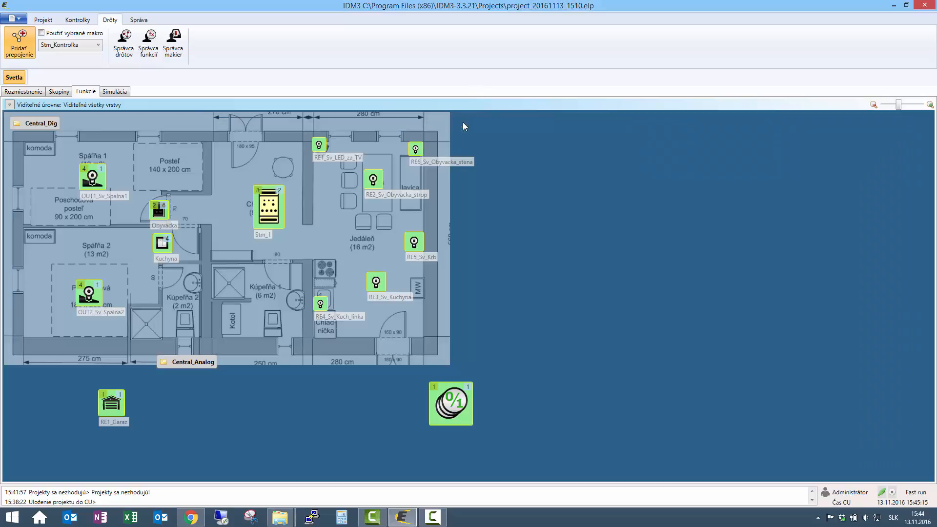
Save the project to the central unit and test the Obyvacka panel's SW12 in the simulation
click(17, 19)
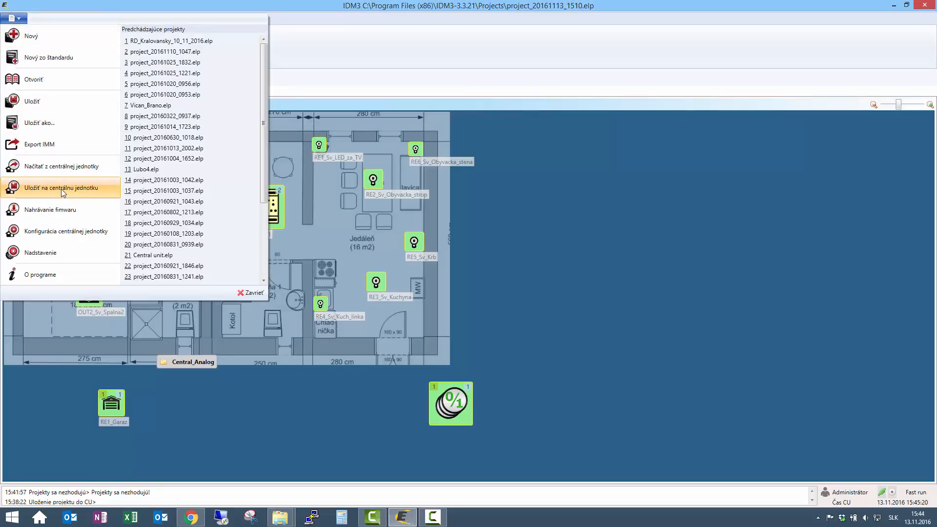
click(63, 190)
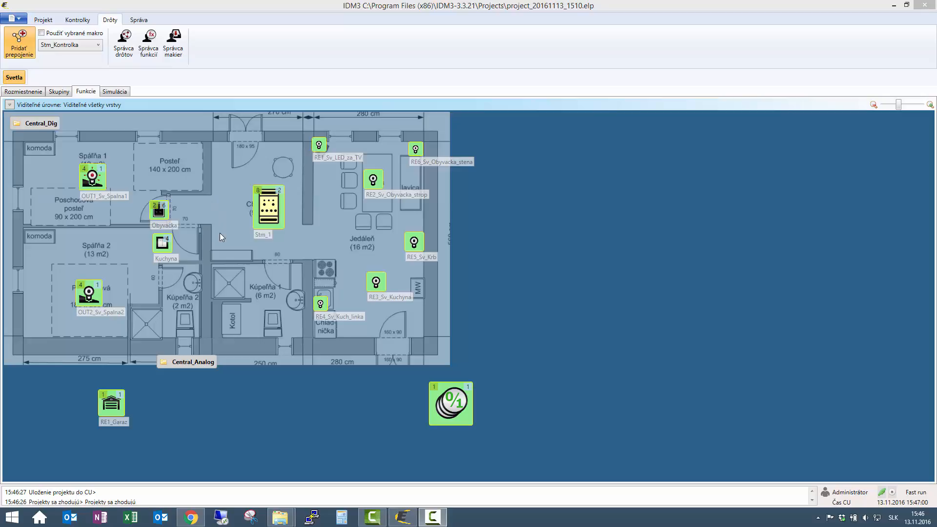
click(122, 91)
click(159, 210)
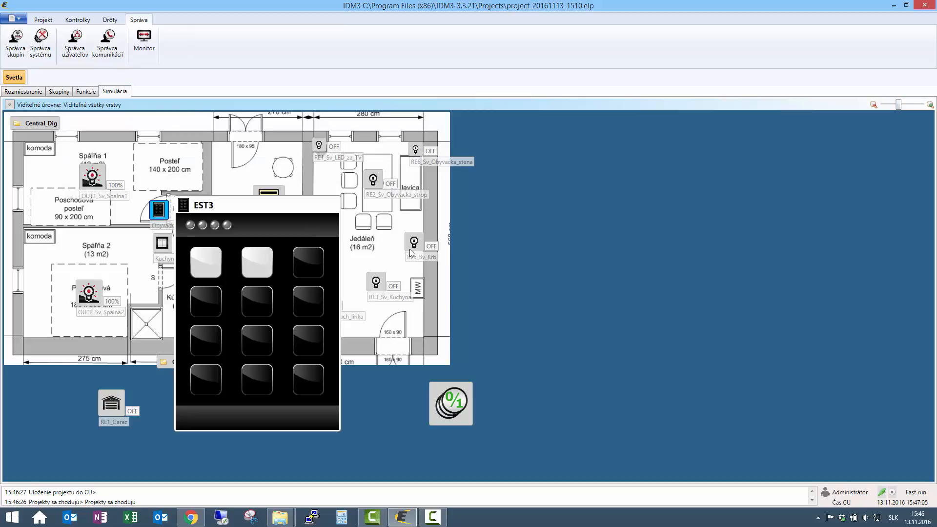
click(309, 381)
click(291, 189)
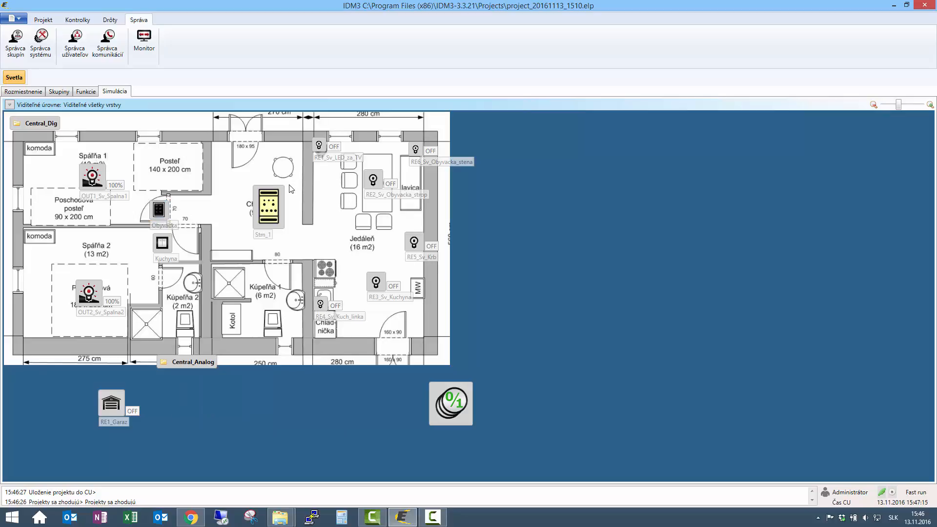
Export the project for IMM to the desktop as export.imm, replacing the existing file
click(18, 18)
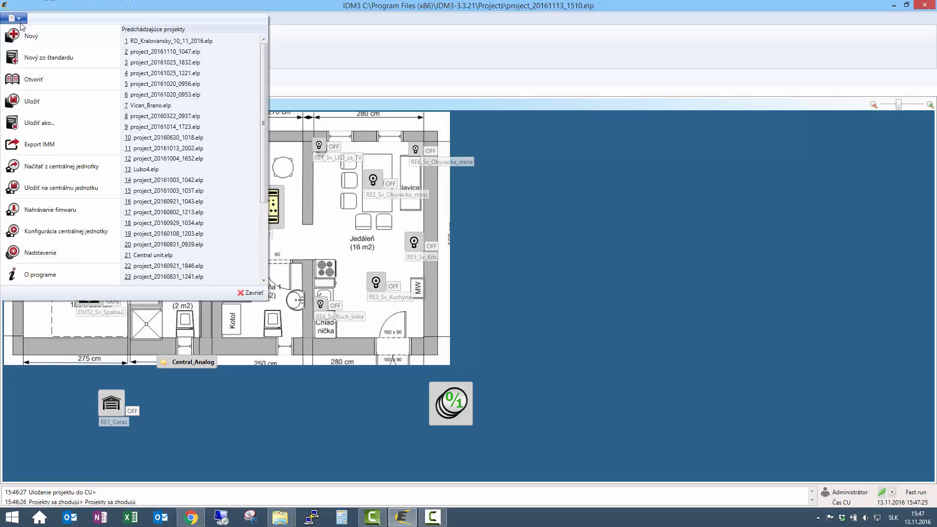
click(34, 144)
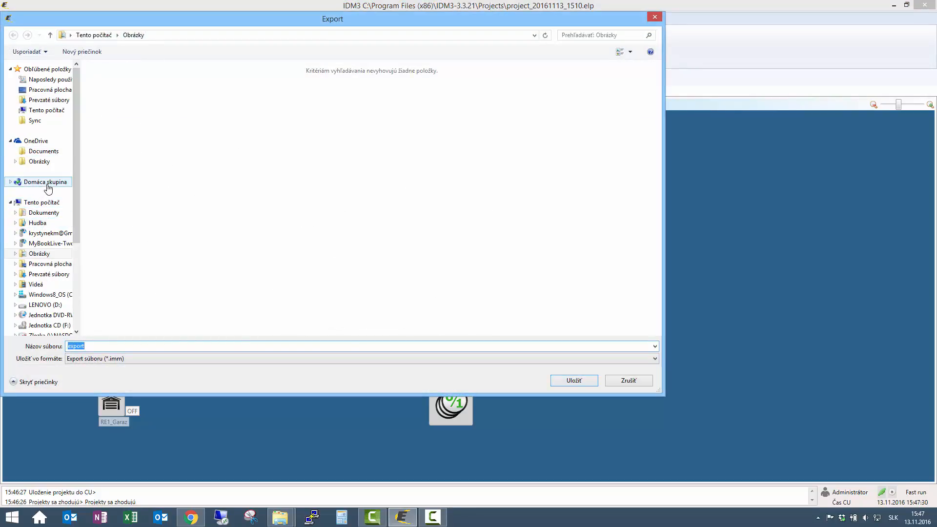
click(48, 89)
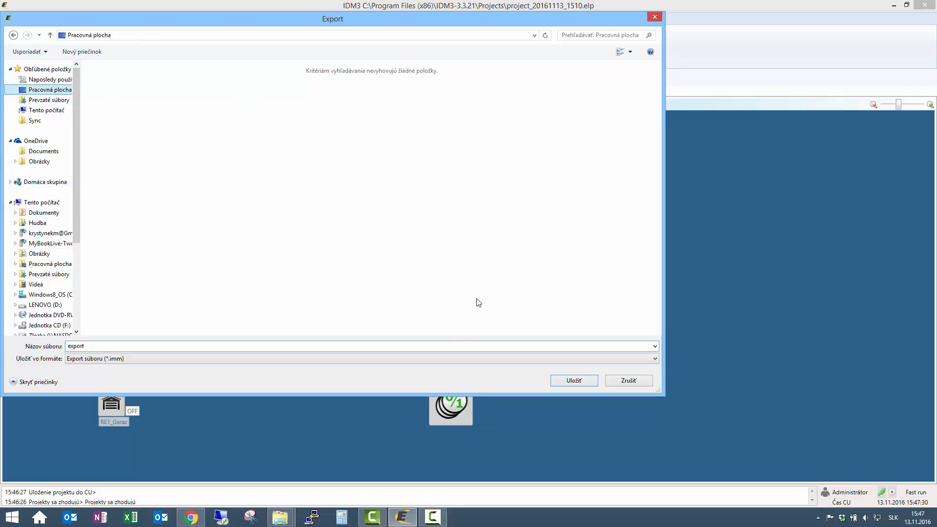
click(562, 379)
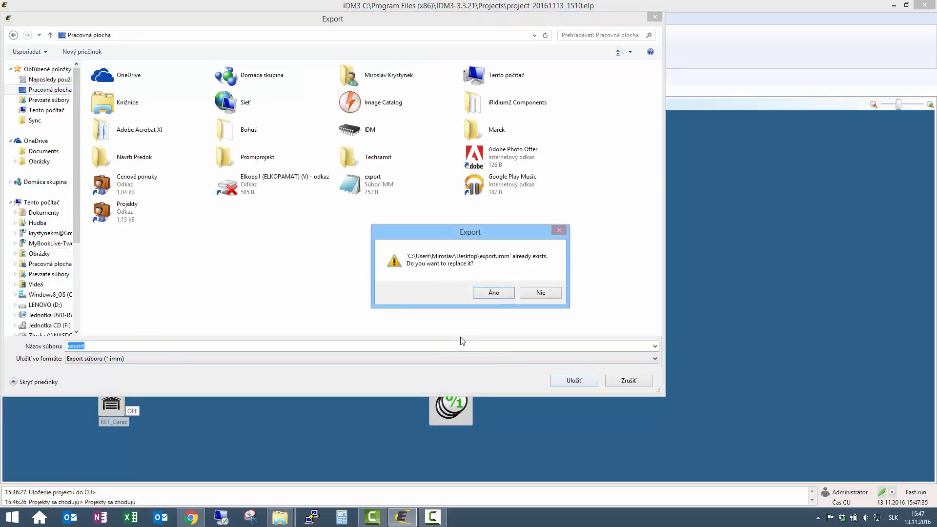
click(493, 293)
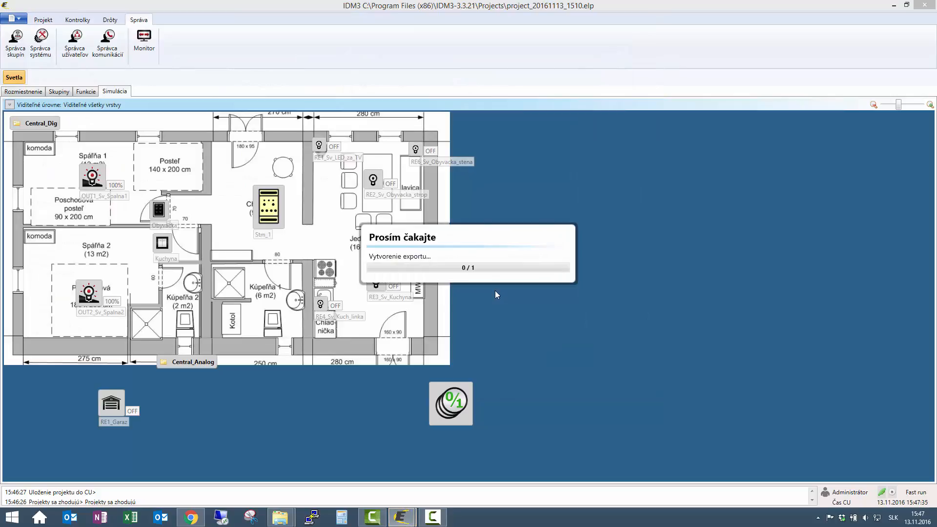
click(564, 237)
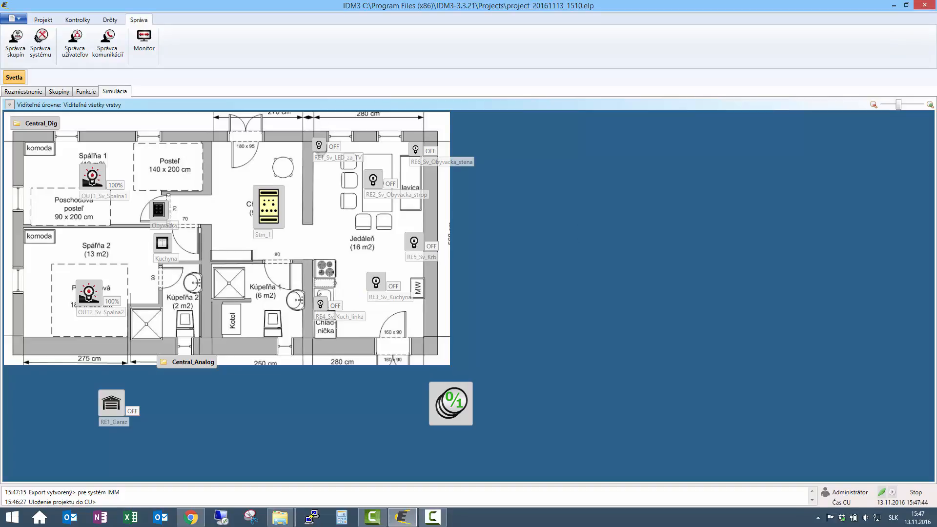
Start the stopped central unit again
drag(936, 7, 339, 25)
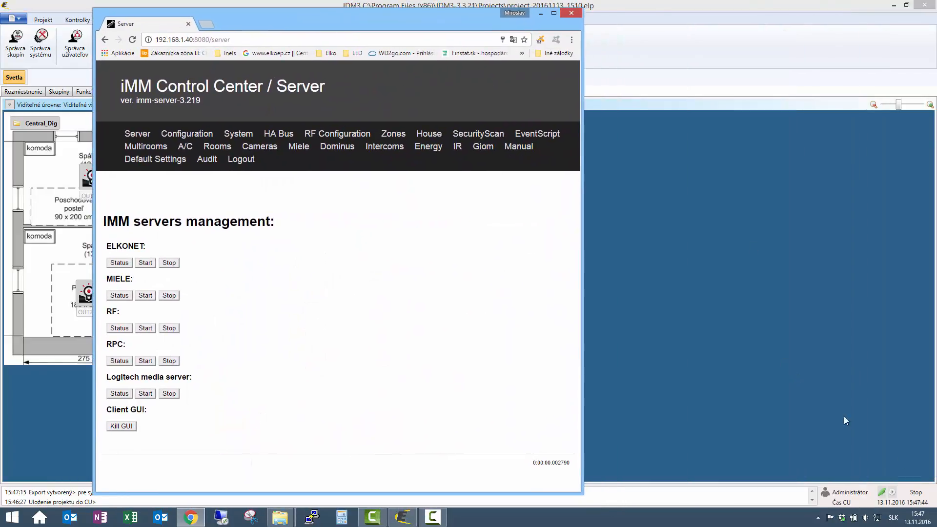
click(893, 494)
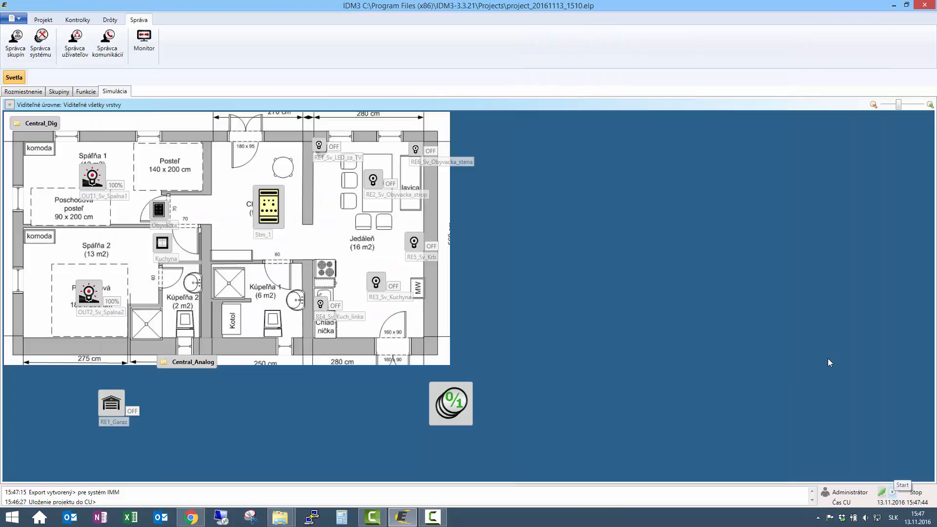
click(895, 493)
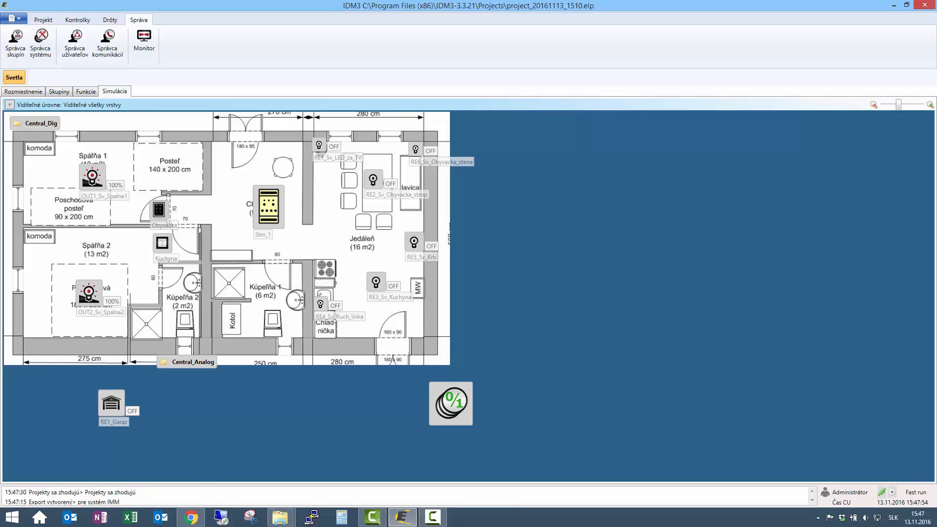
Switch to iMM Control Center in a maximized Chrome window and log in as admin with the account password
click(190, 517)
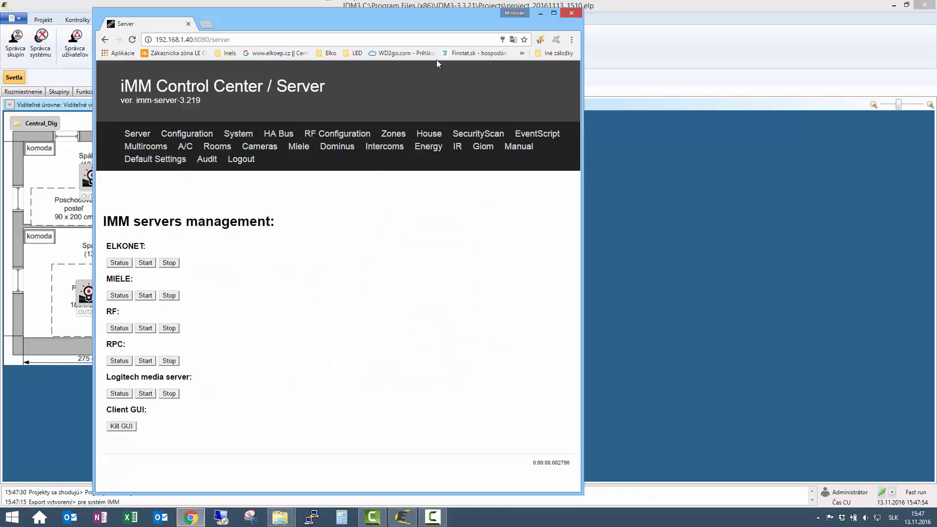
click(554, 14)
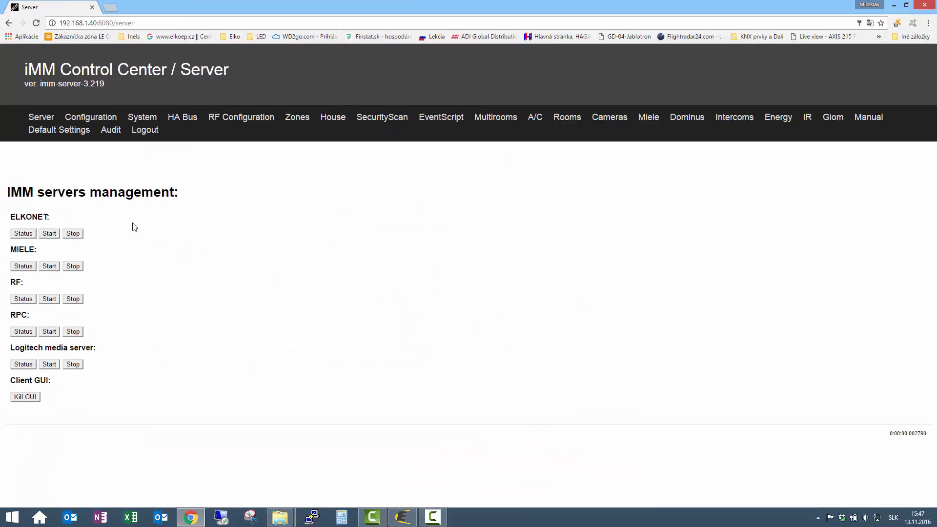
click(143, 126)
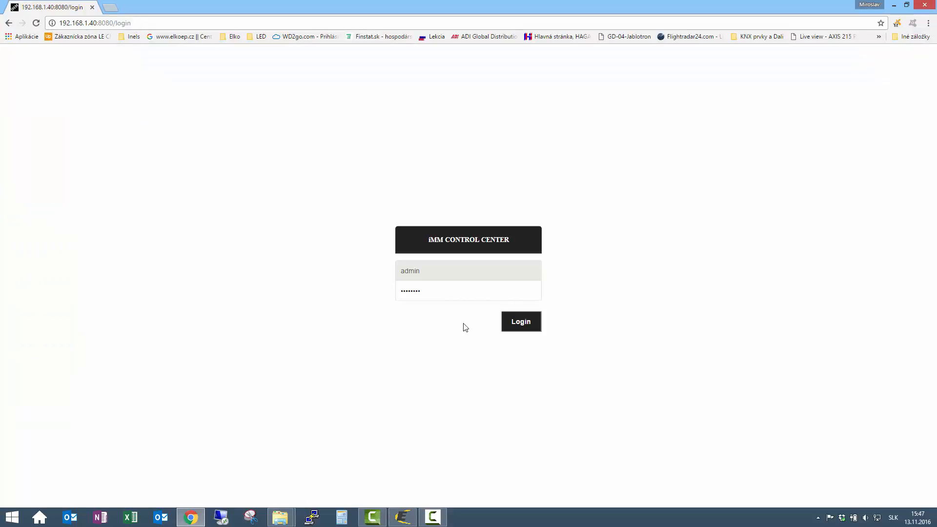
drag(440, 294, 299, 302)
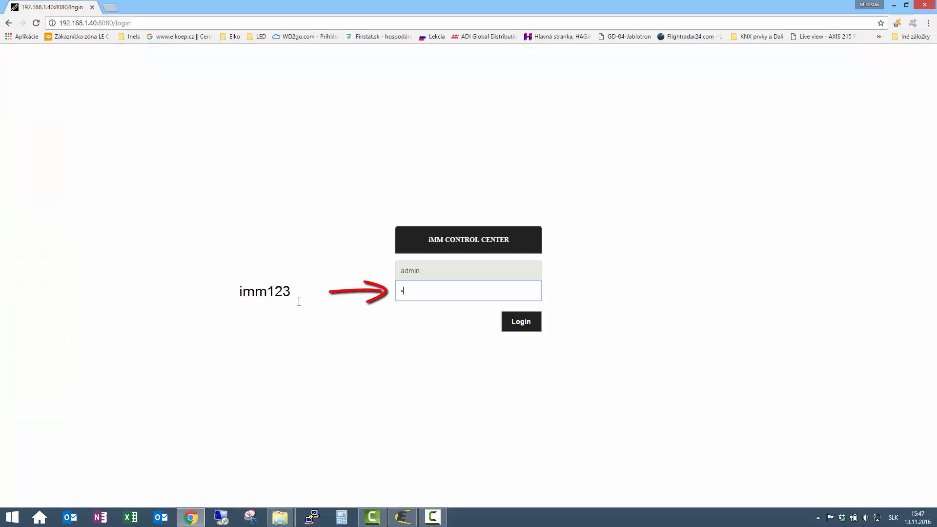
text(imm123)
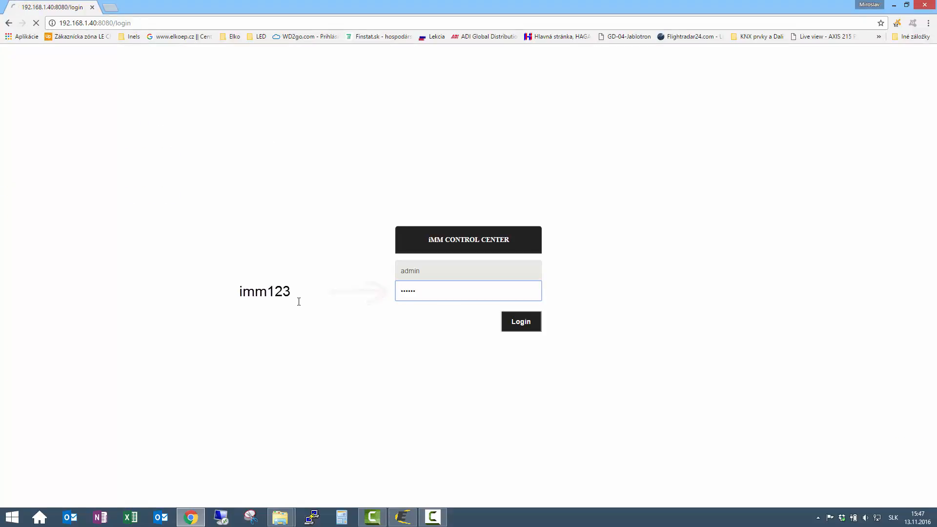
key(Return)
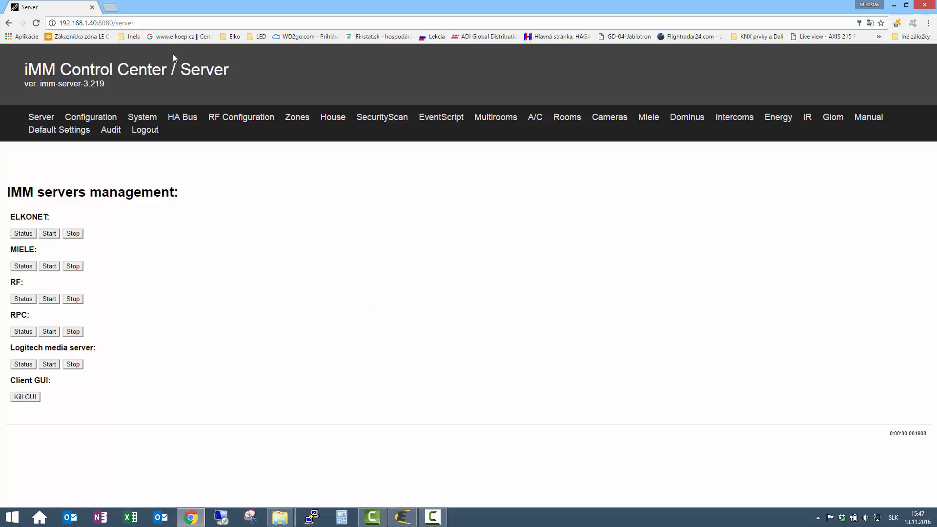
Load the iNELS3 export from the central unit in the iMM configuration and update export.pub
click(106, 121)
scroll(195, 205, down, 2)
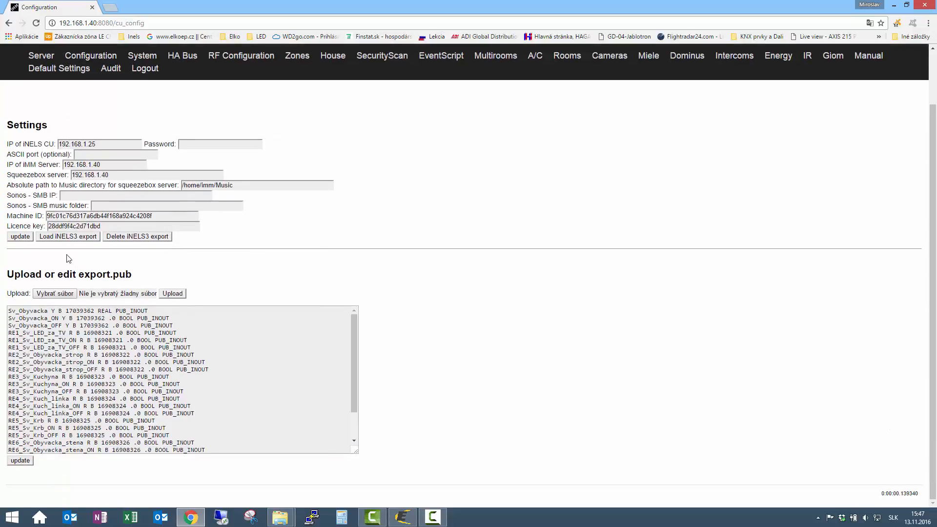
click(67, 297)
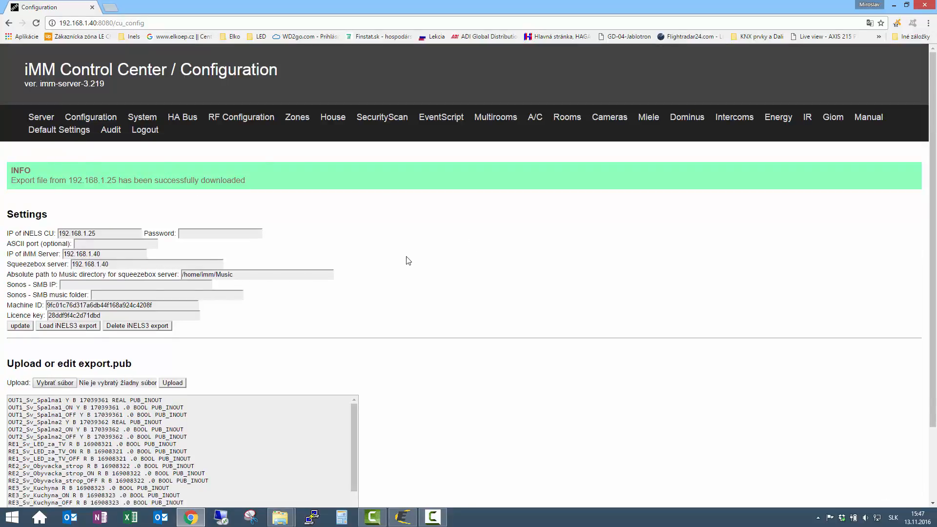
scroll(66, 446, down, 2)
click(20, 460)
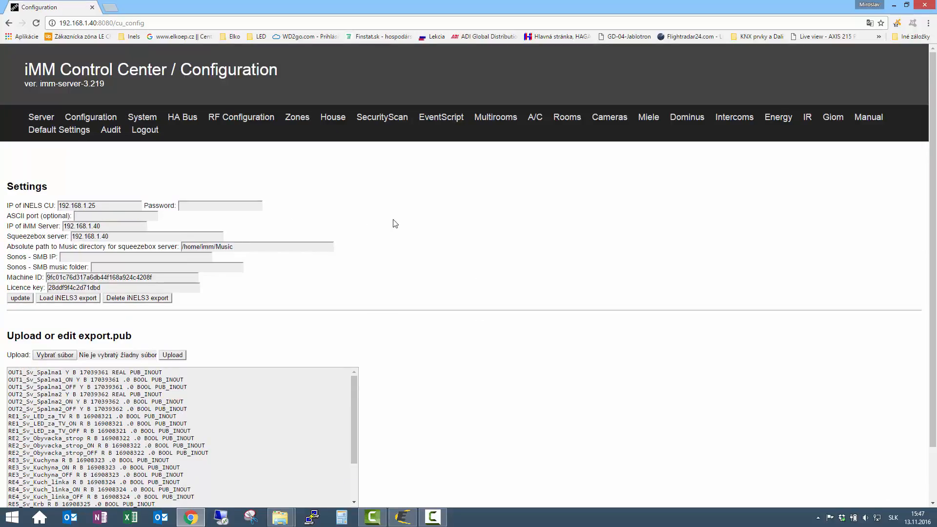
Add a room named Spalna_1 without password protection to the iMM room configuration
click(567, 117)
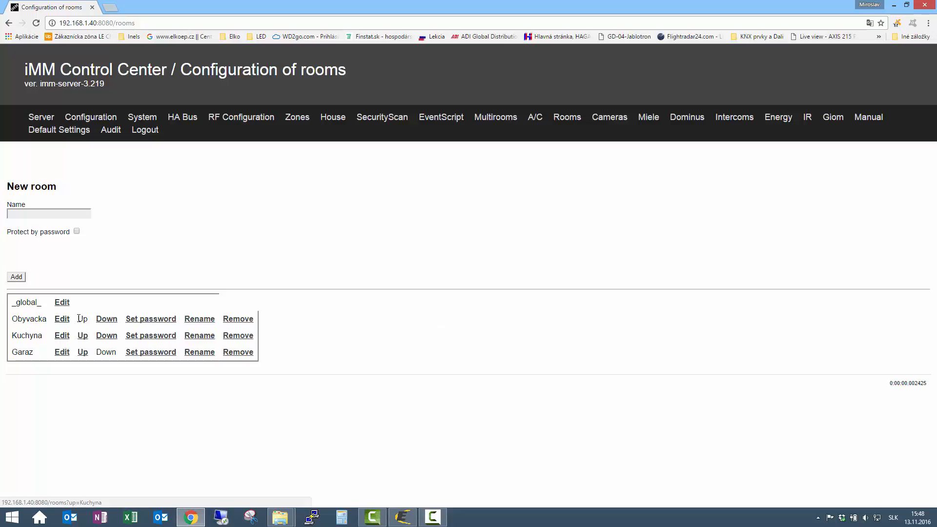
click(37, 214)
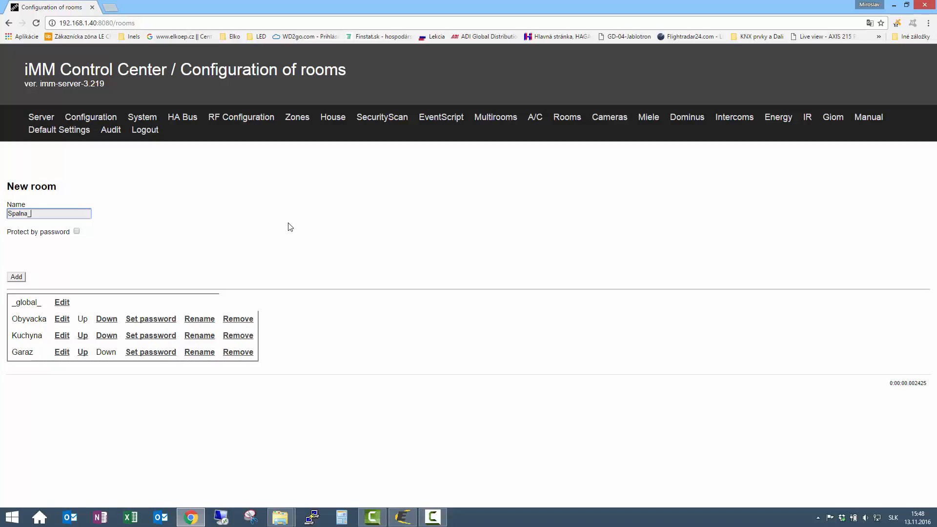
click(16, 277)
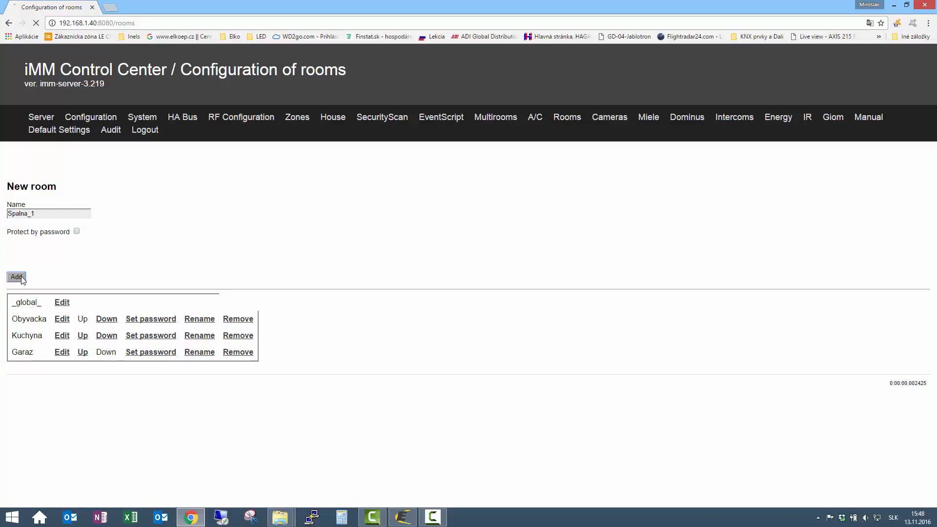
click(46, 213)
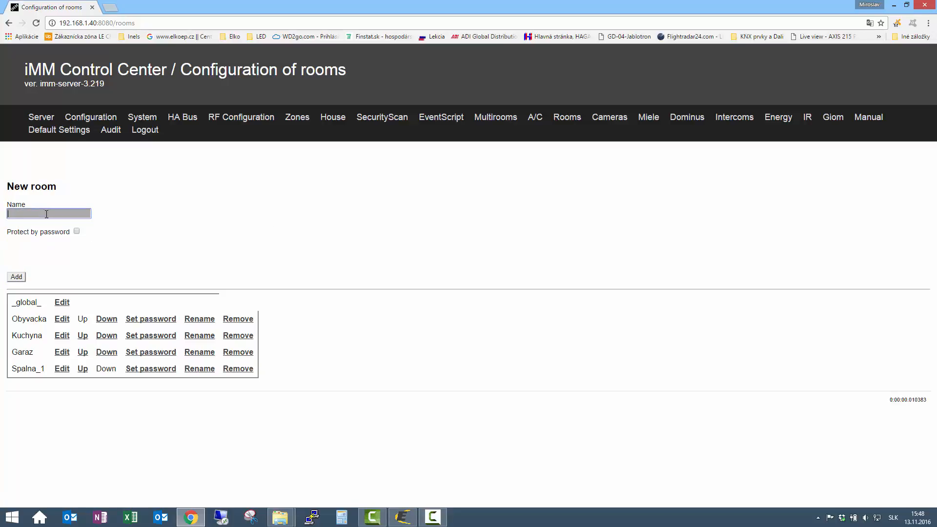
text(Spal)
click(278, 201)
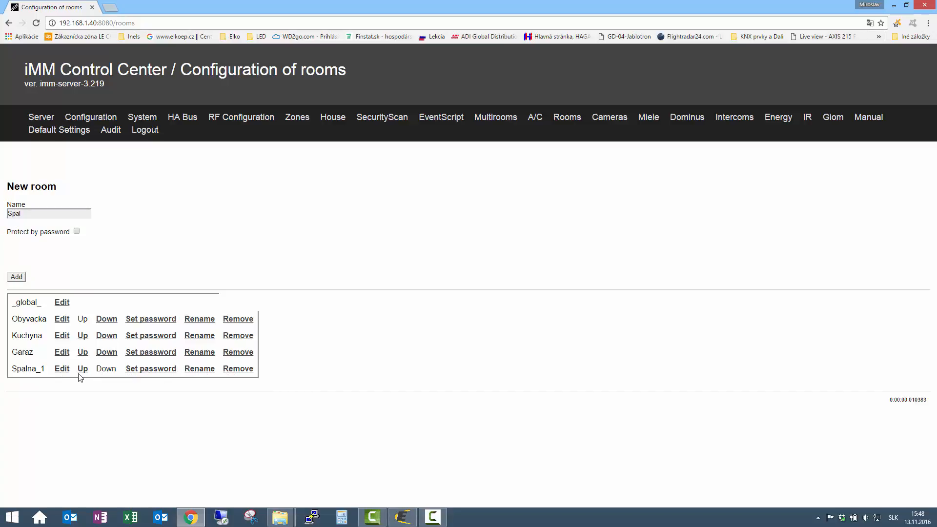
Rename the room Spalna_1 to Spalna
click(209, 367)
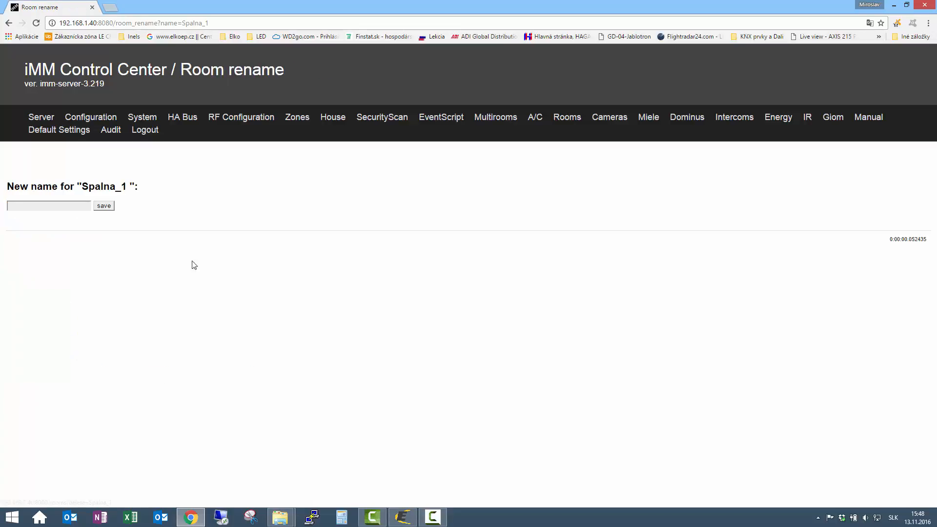
click(43, 205)
text(Spalna)
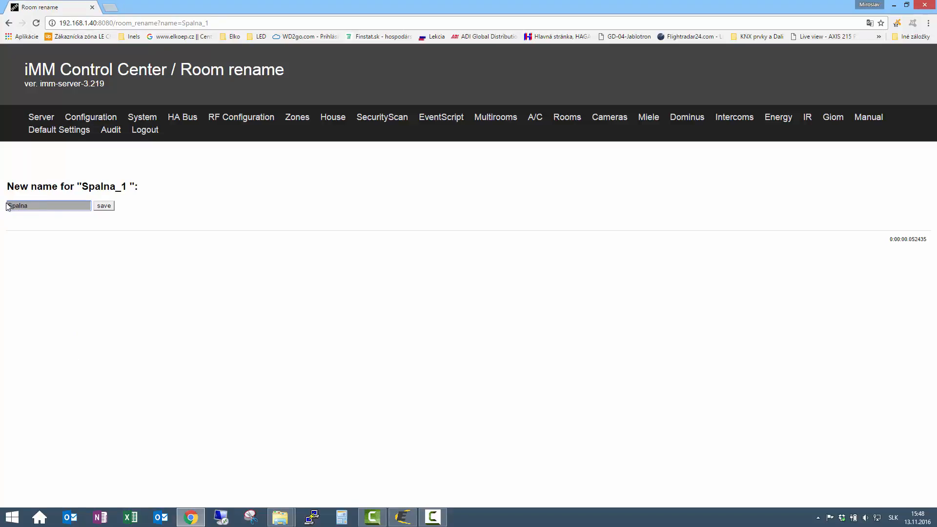
click(103, 206)
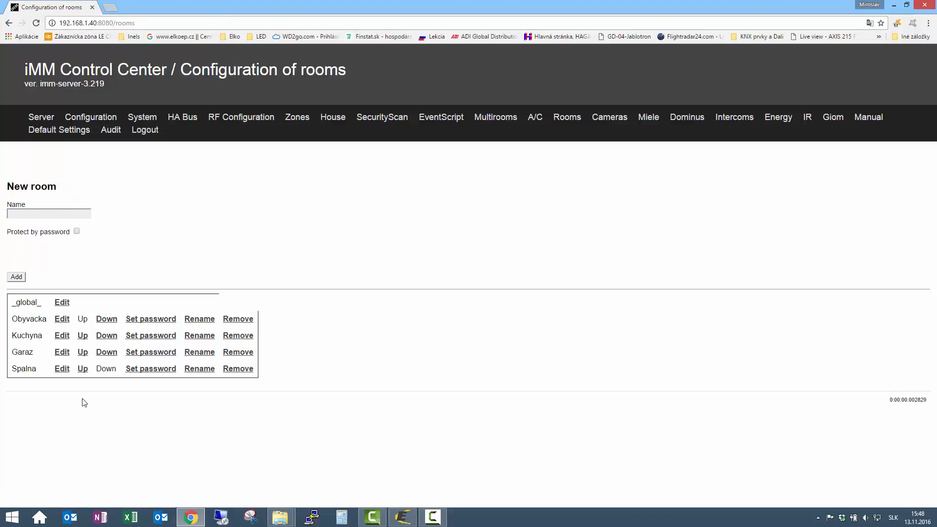
Add a lamp device named Spalna_1 to the Spalna room in row 1, linked to OUT1_Sv_Spalna1
click(62, 369)
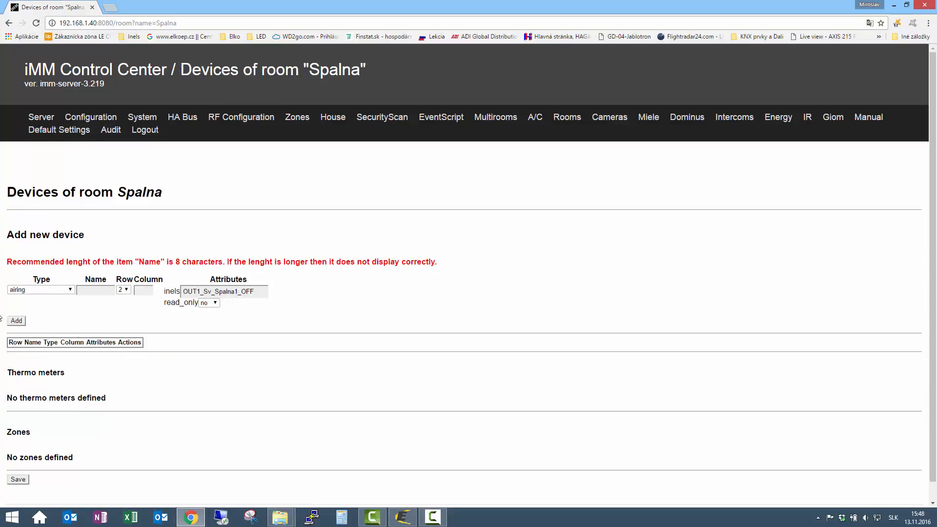
click(73, 290)
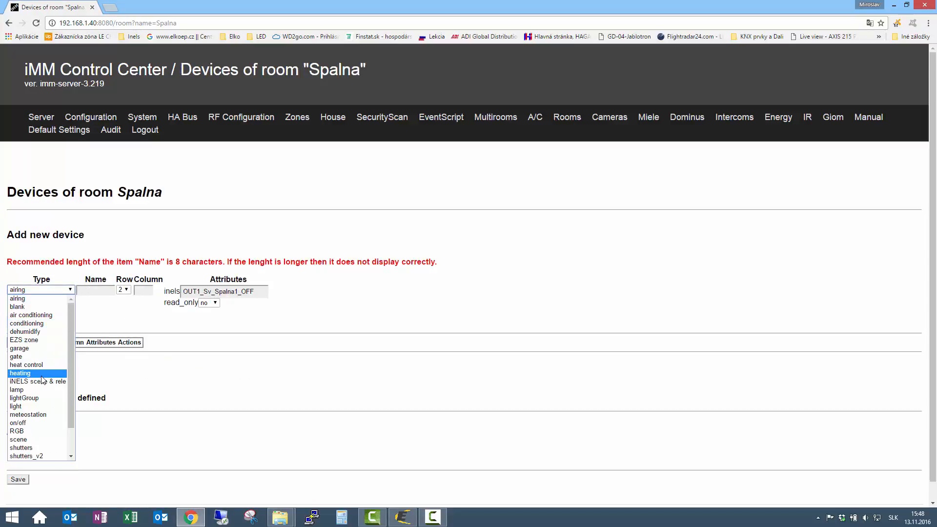
click(31, 389)
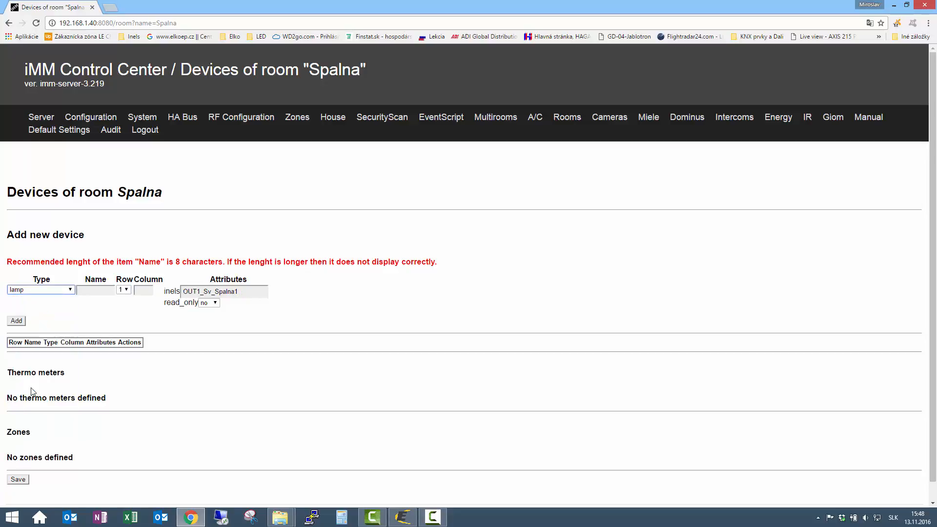
click(105, 291)
text(Spalna_1)
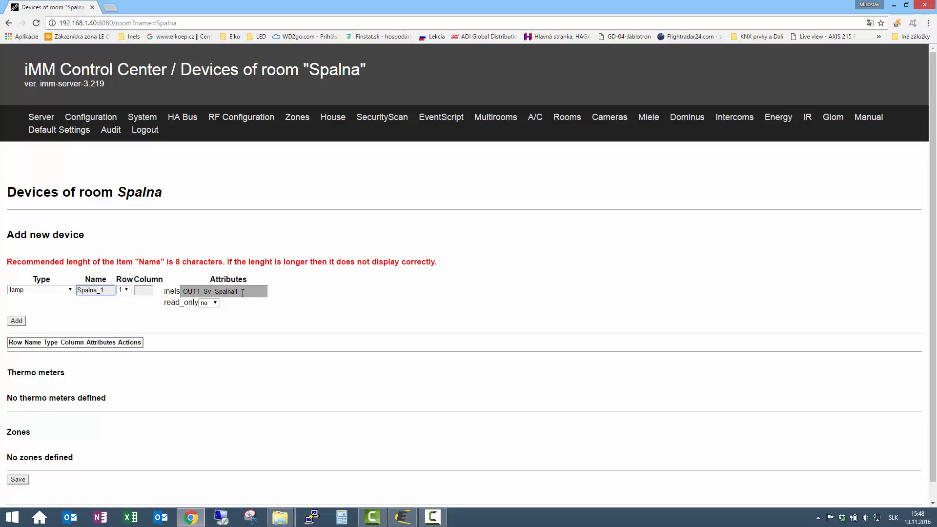
click(17, 321)
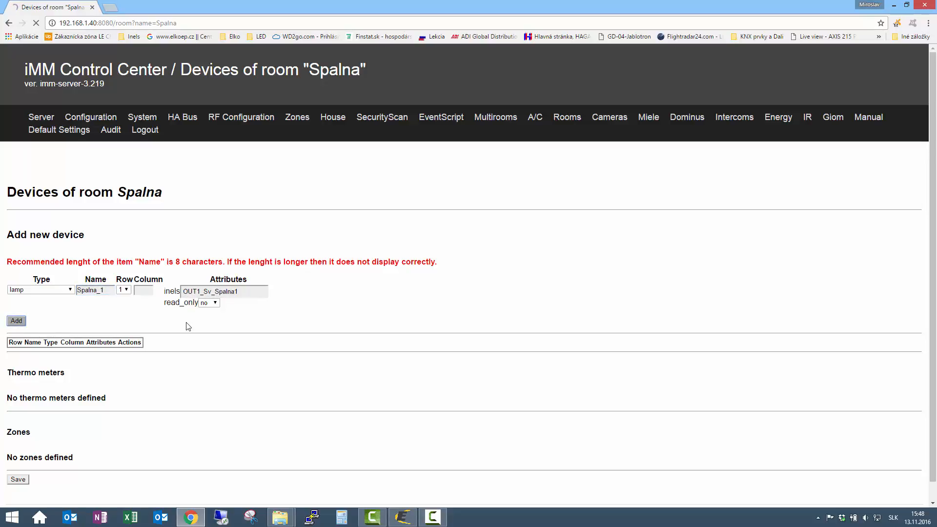
Add a second lamp named Spalna_2 in row 1, linked to OUT2_Sv_Spalna2, and save the Spalna room's devices
click(52, 289)
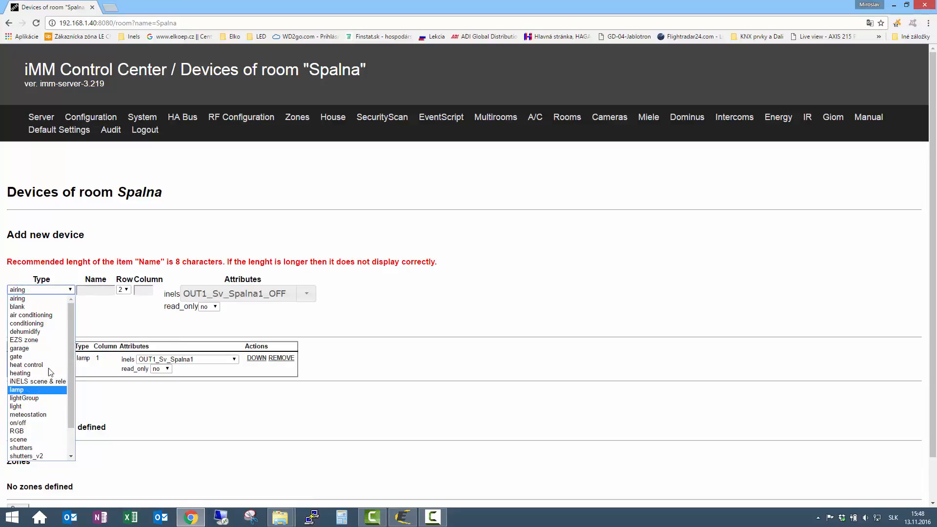
click(29, 389)
click(104, 291)
text(Spal)
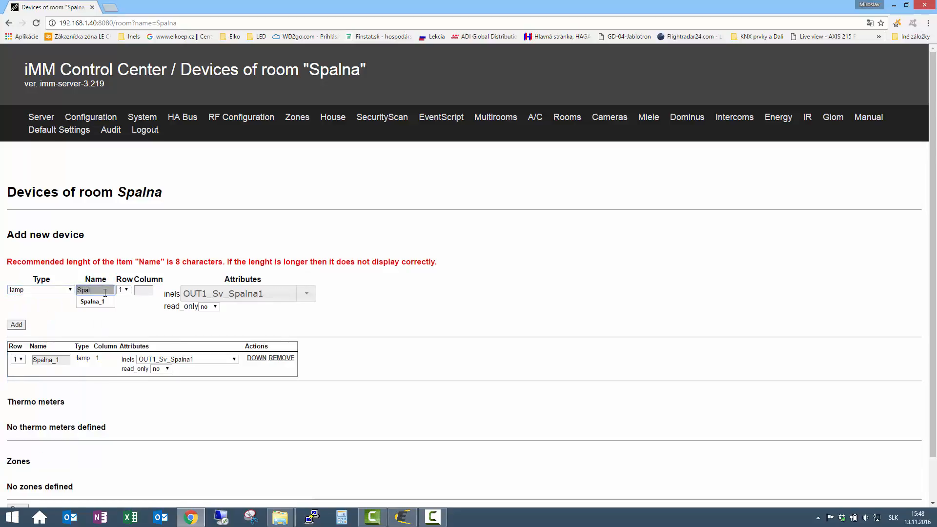
text(na_2)
click(306, 294)
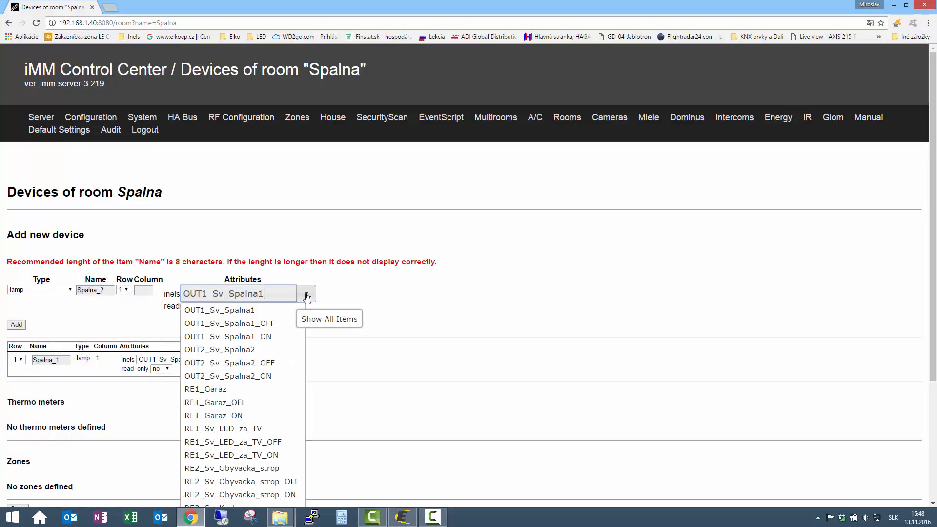
click(253, 349)
key(Tab)
key(Return)
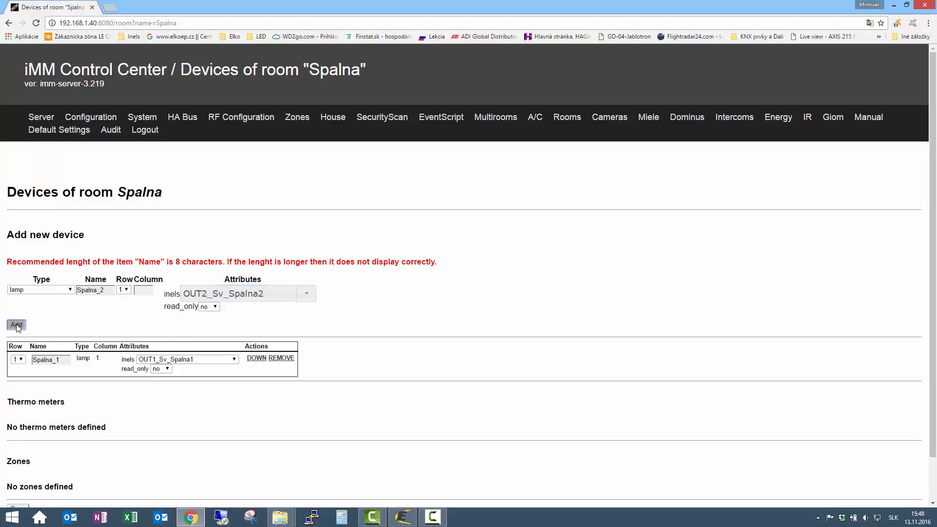
scroll(508, 345, down, 2)
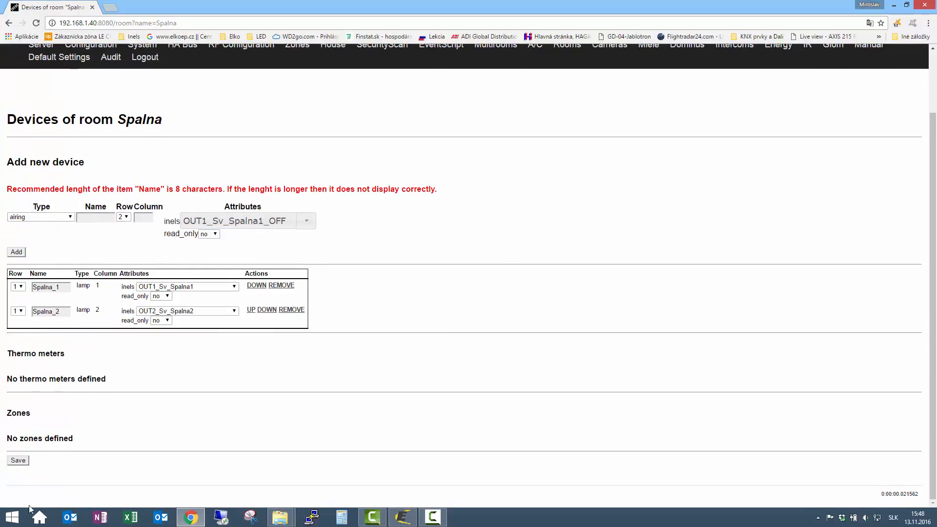
click(18, 461)
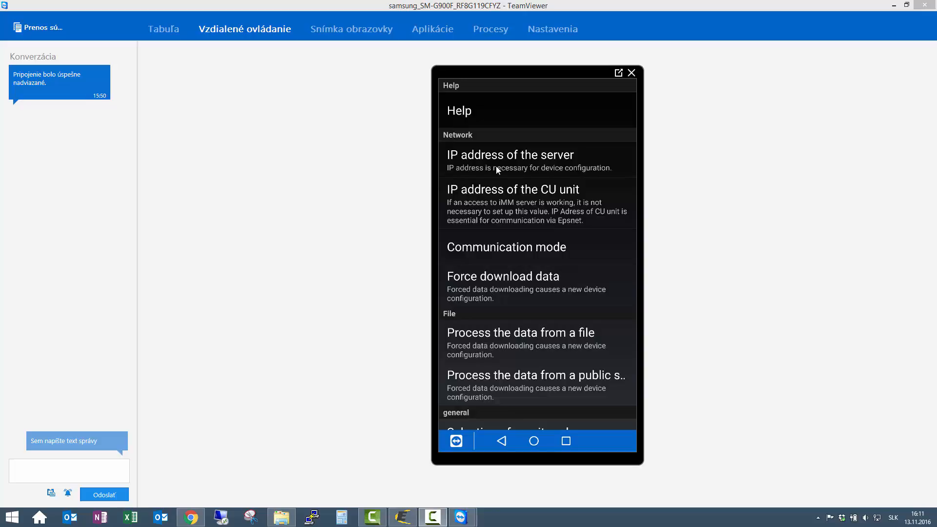
In the phone app shown in TeamViewer, confirm the Skolenie server 192.168.1.40:8000, force the data download and return to the room view
click(533, 167)
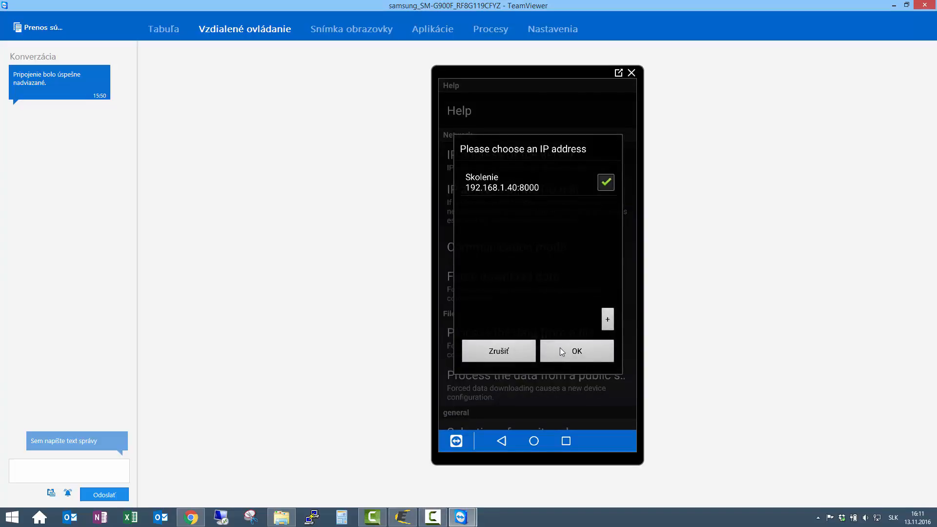
click(560, 351)
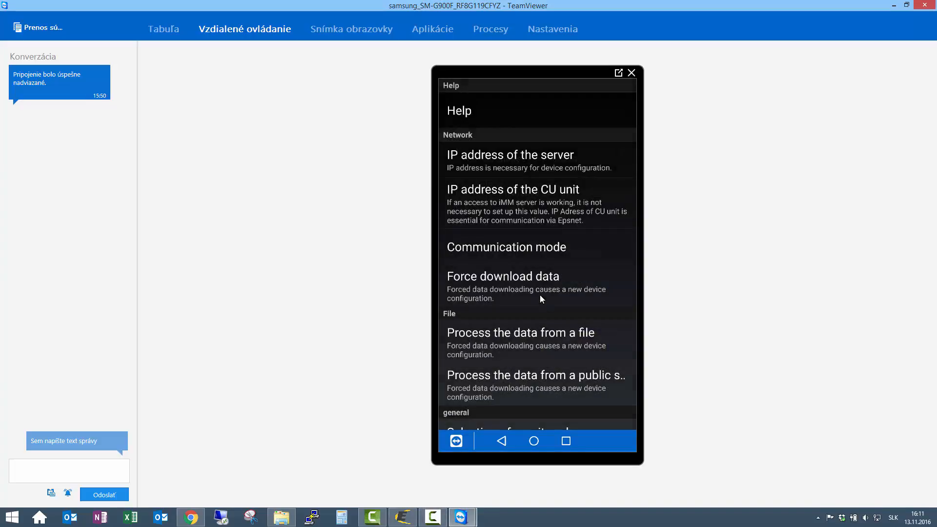
click(488, 280)
click(490, 291)
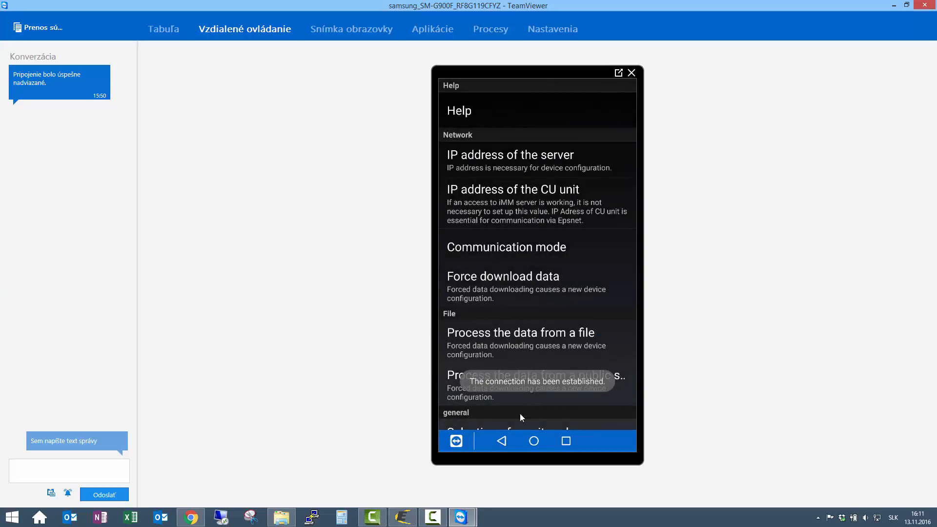
click(502, 443)
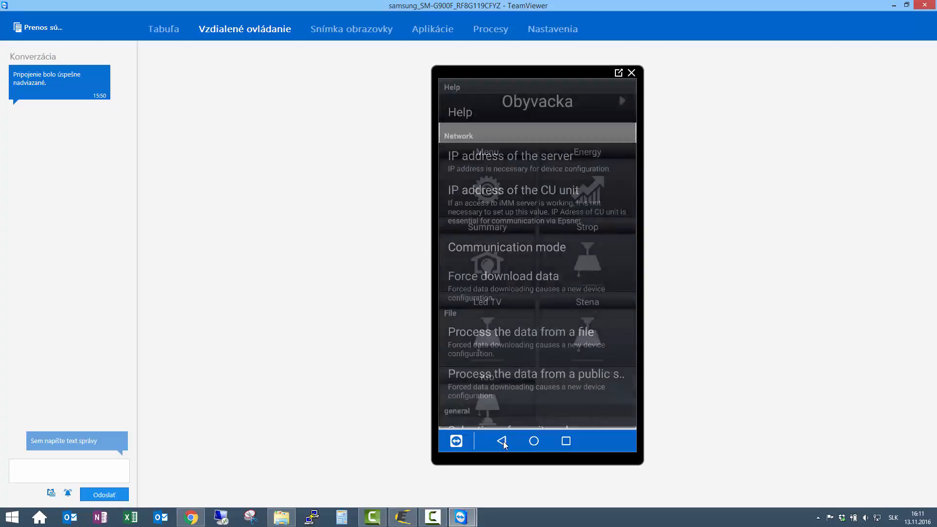
Switch on the Strop, Stena, Led TV and Krb lights in the Obyvacka room
click(588, 258)
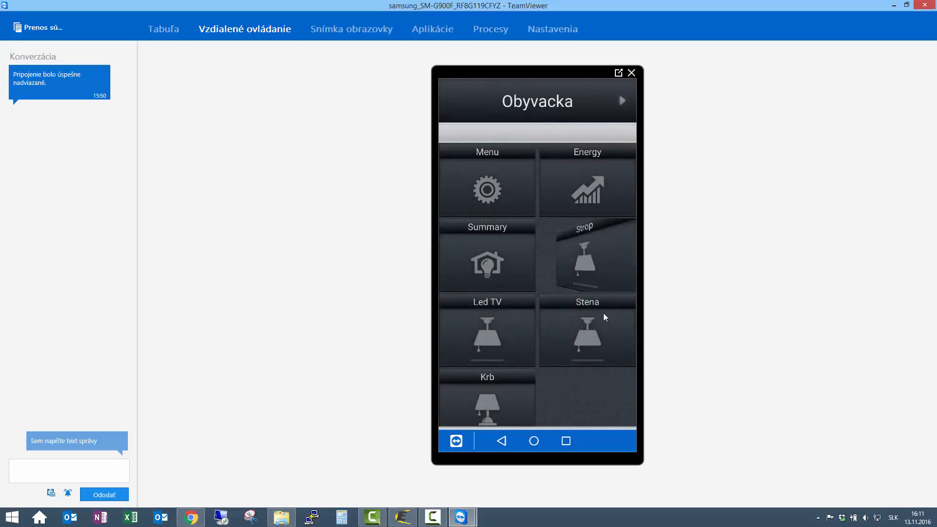
click(561, 345)
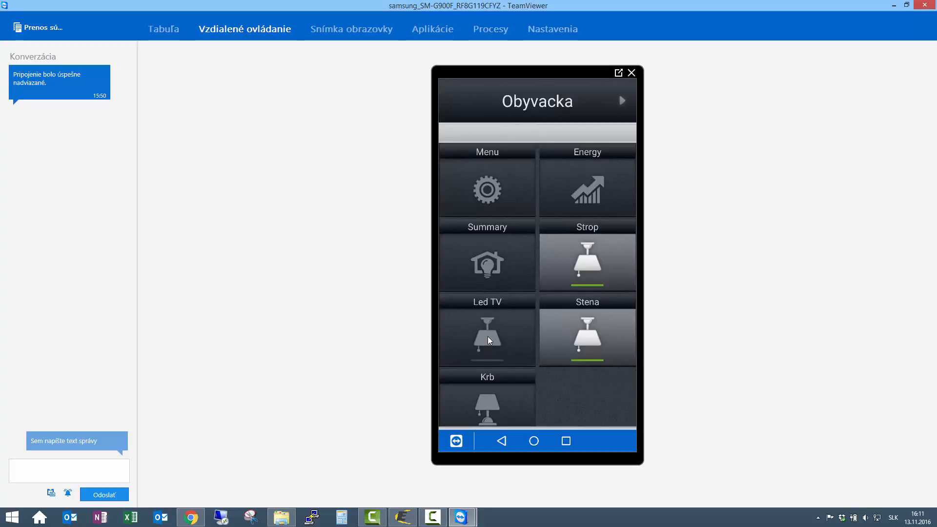
click(498, 341)
click(502, 391)
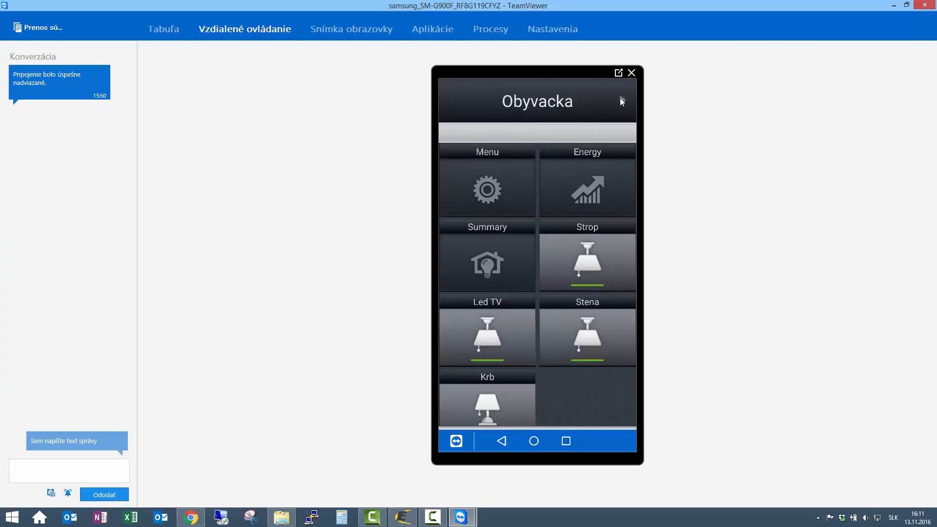
Go to the Spalna room and switch on the Spalna_2 and Spalna_1 lamps
click(621, 100)
click(621, 101)
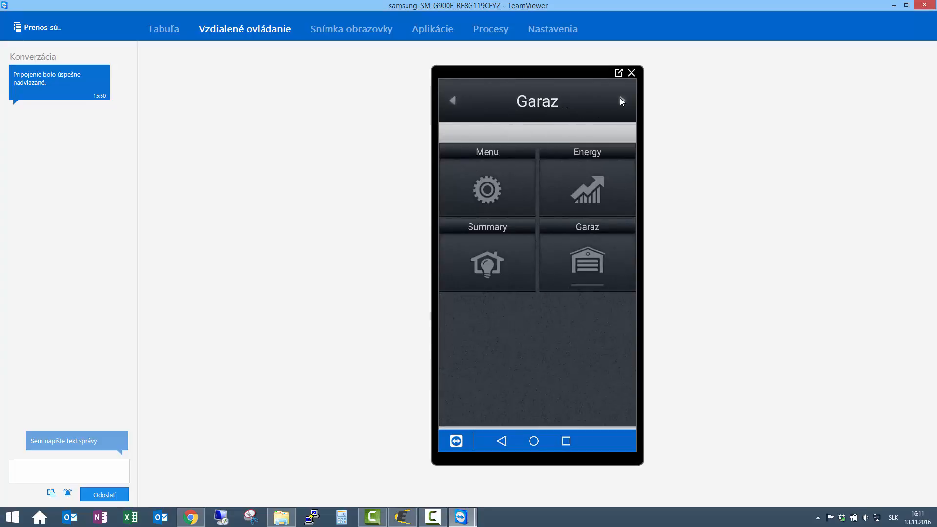
click(621, 101)
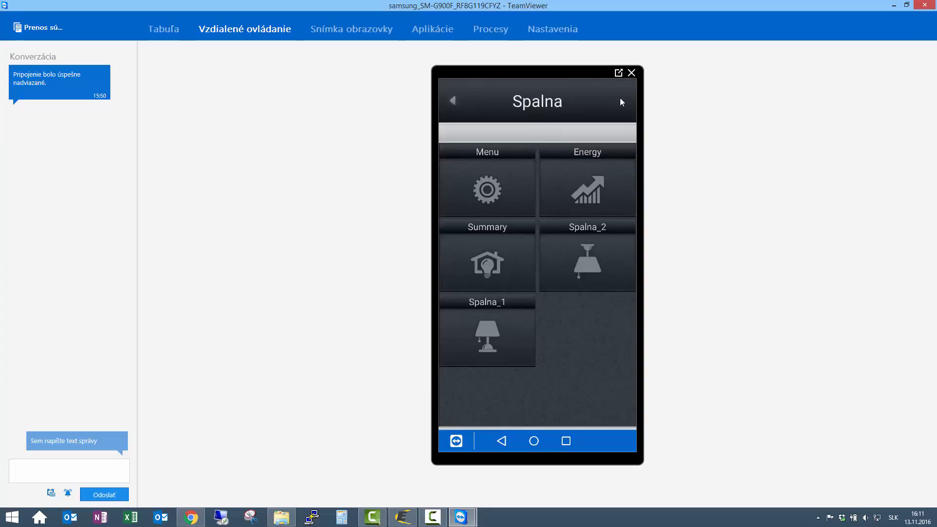
click(588, 257)
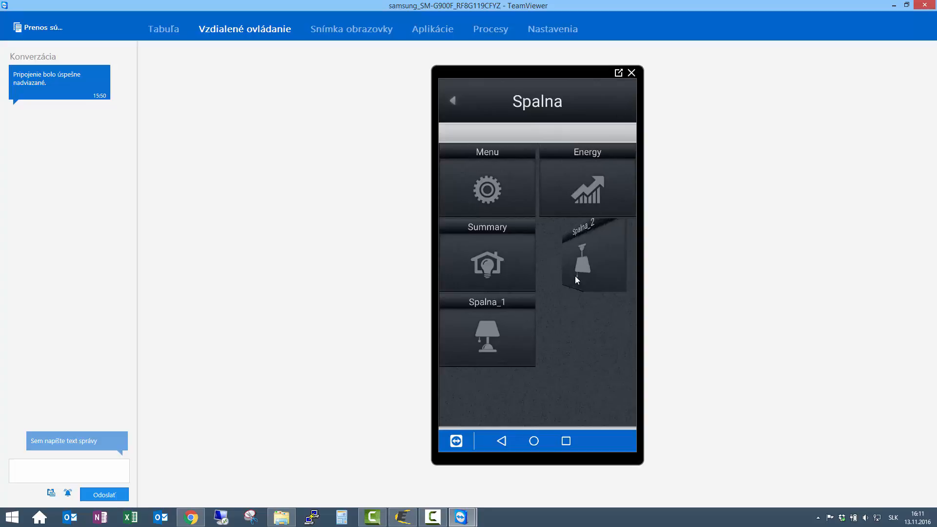
click(490, 340)
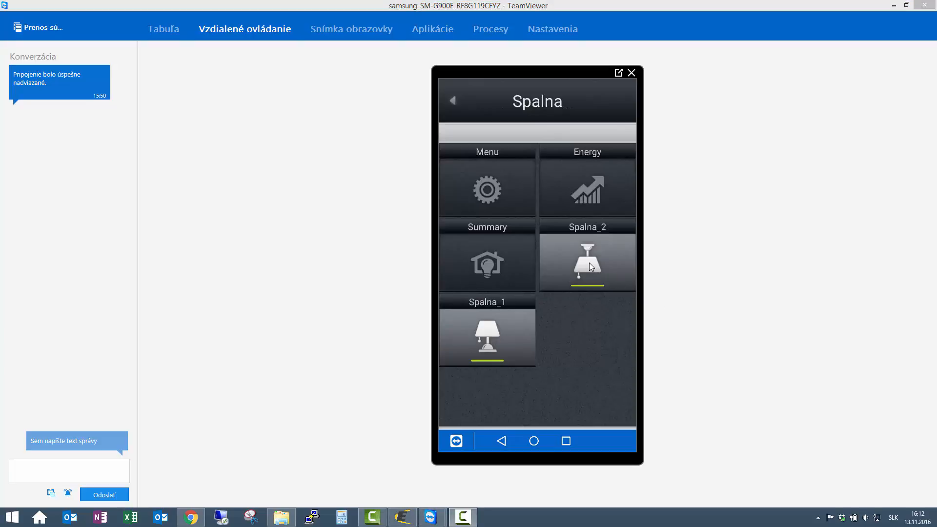
Dim the Spalna_2 and Spalna_1 lamps to about 30 % brightness each
click(589, 264)
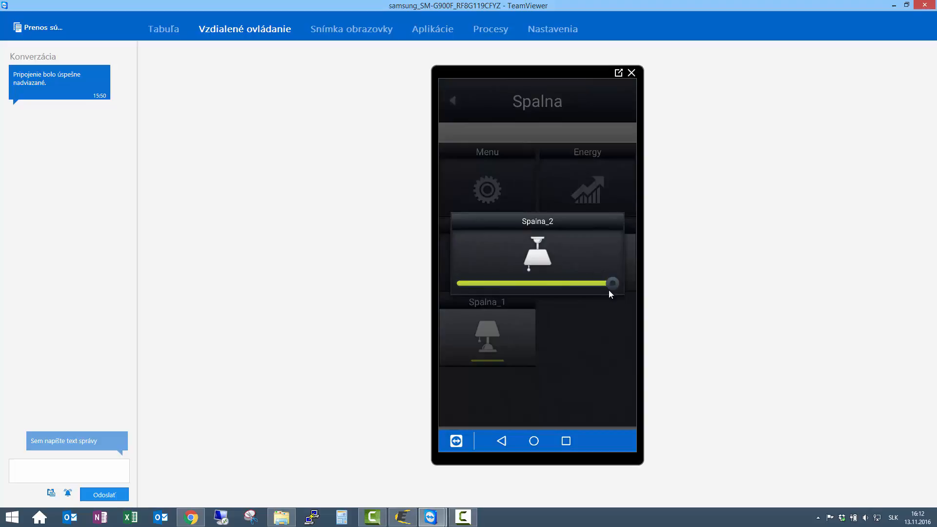
drag(610, 291, 504, 279)
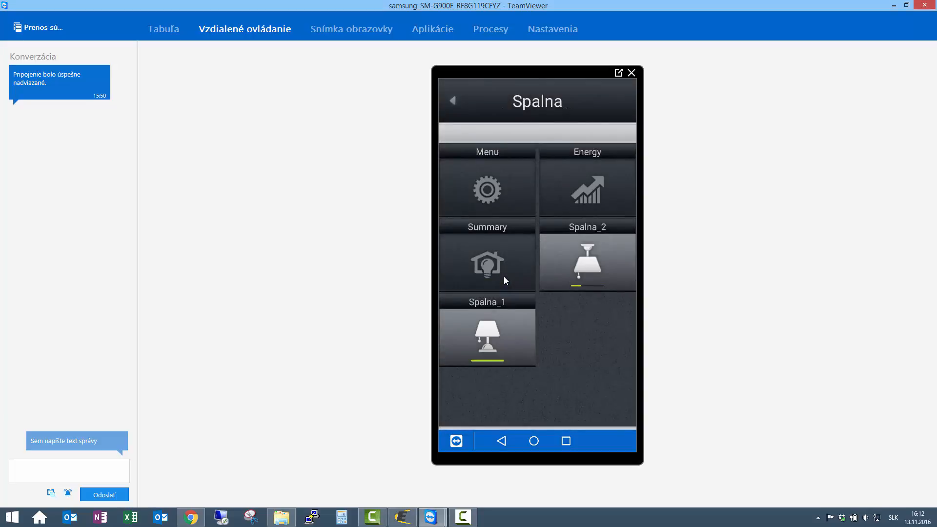
click(495, 318)
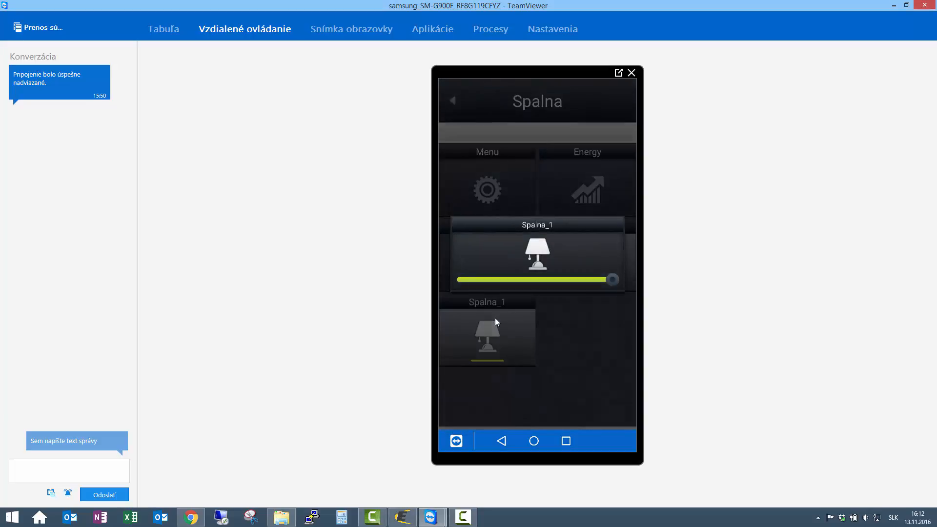
drag(613, 279, 502, 279)
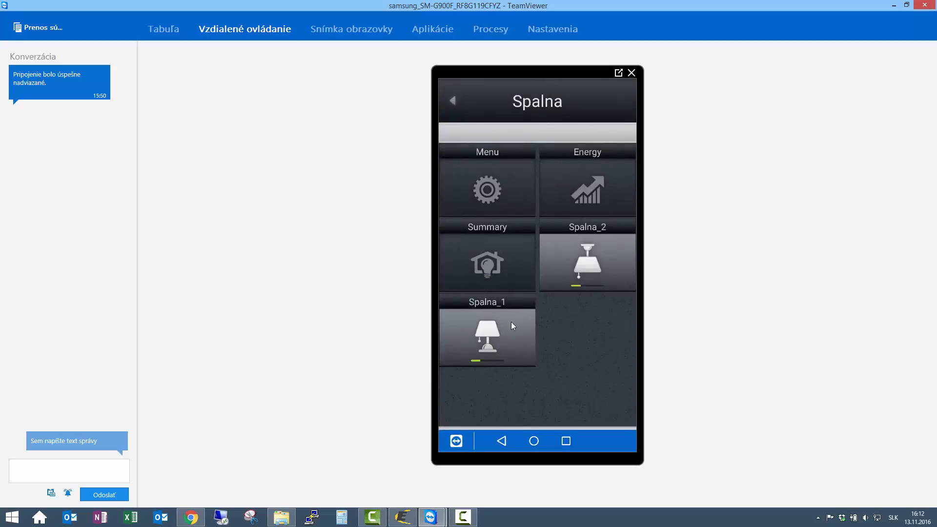
Switch off the Spalna_1 and Spalna_2 lamps and go back to the Garaz room
click(512, 326)
click(577, 257)
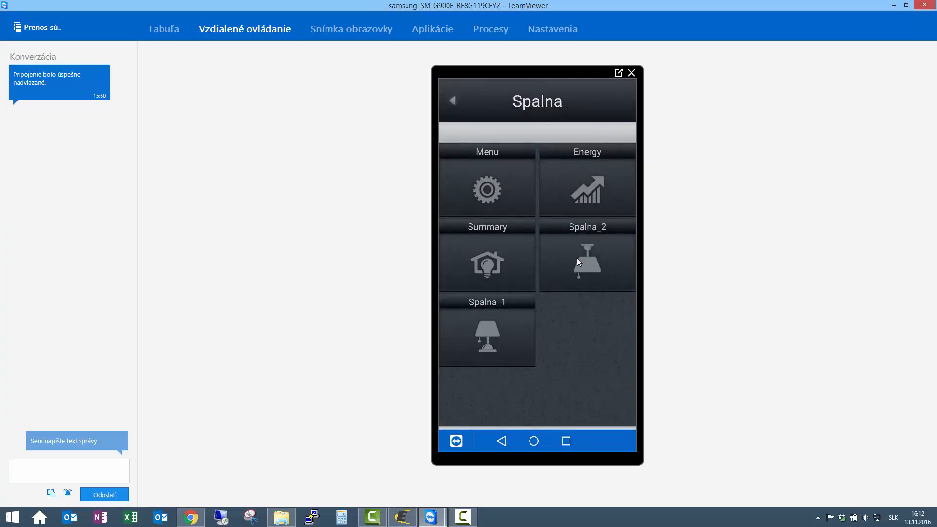
click(453, 103)
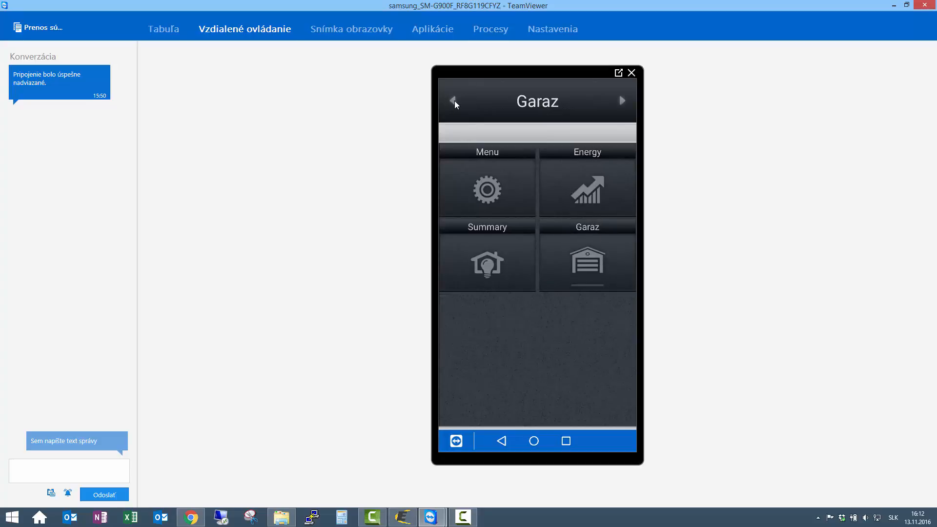